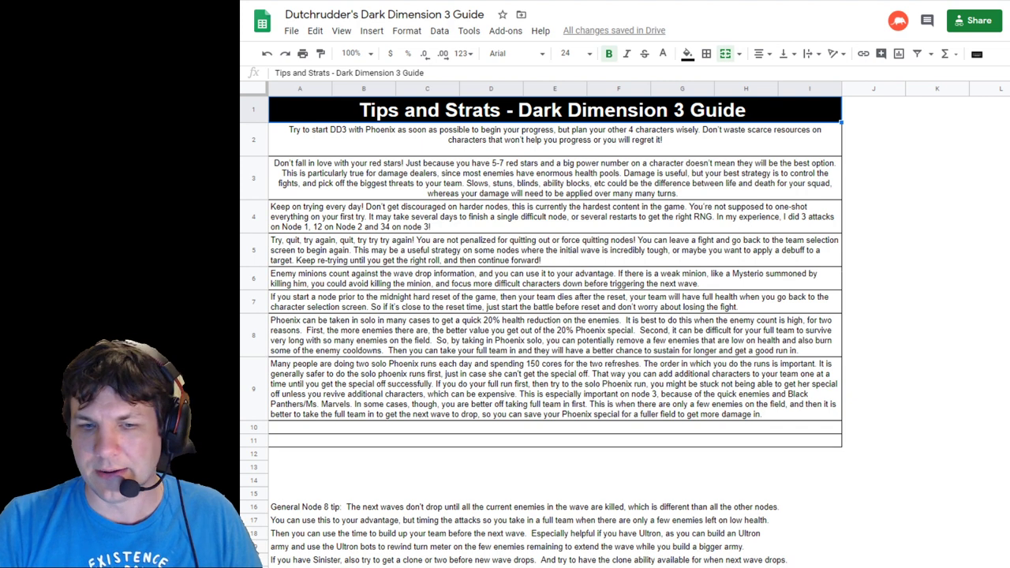
- Open the Dark Dimension 3 Wave Guide sheet and examine Node 1's total health, enemy counts, difficulty and average health
key("ctrl+shift+Page_Down")
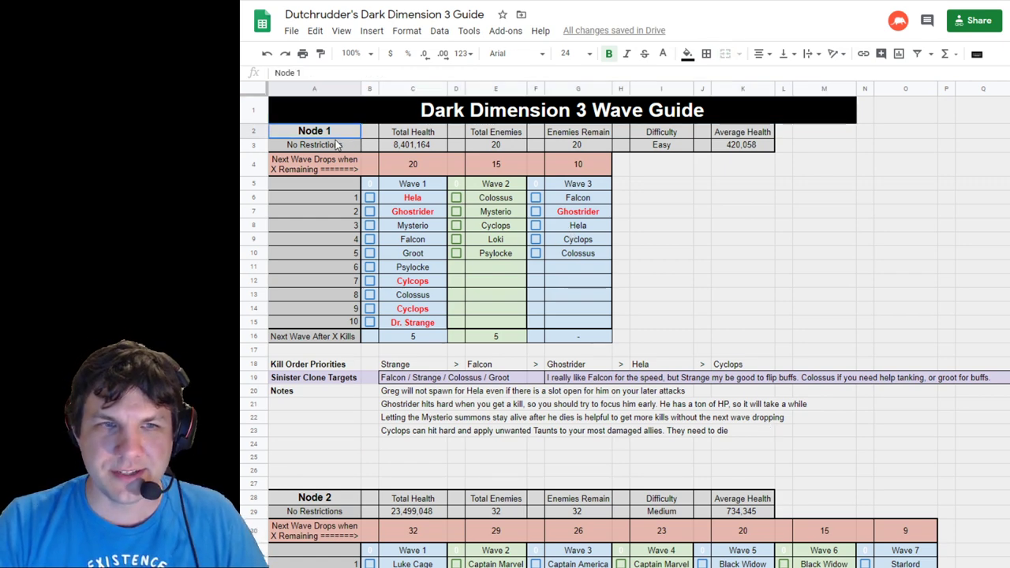
left_click(355, 139)
left_click(419, 136)
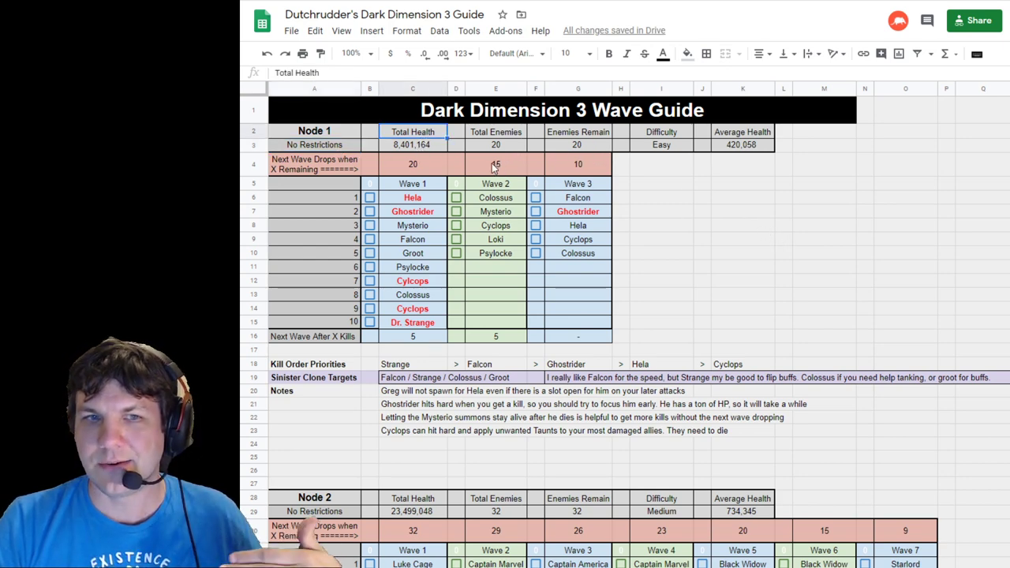
left_click(576, 148)
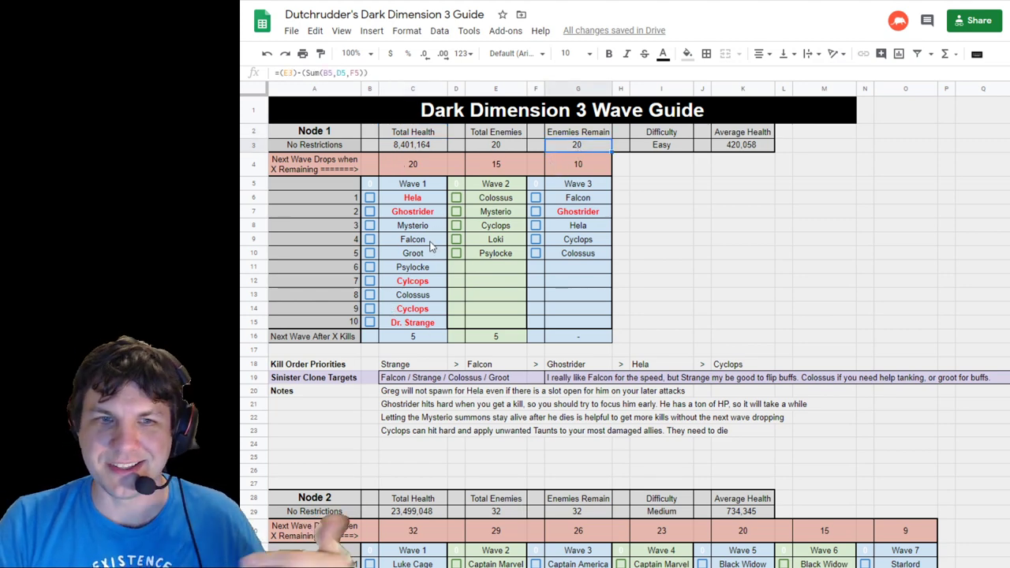
left_click(673, 148)
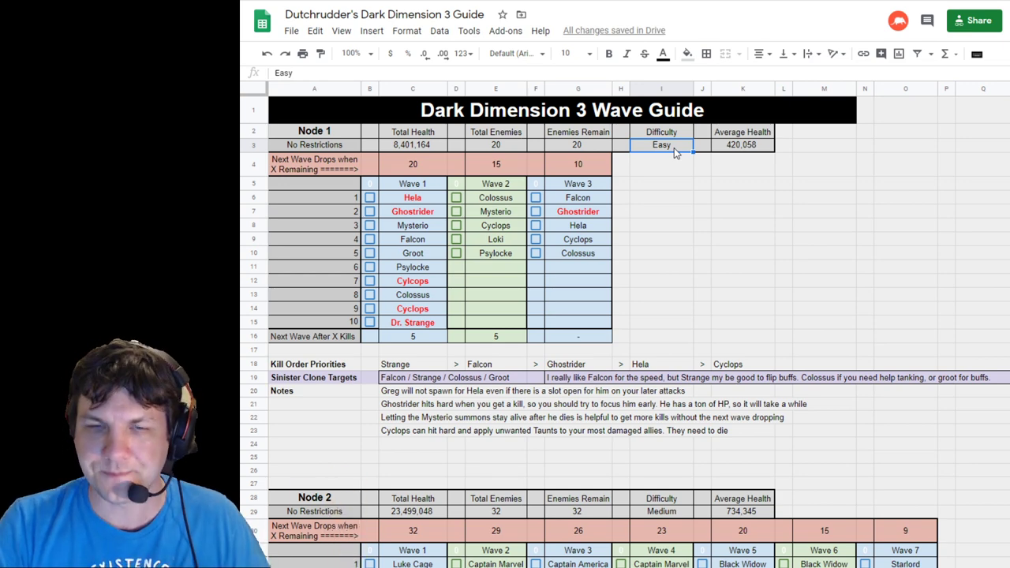
left_click(754, 135)
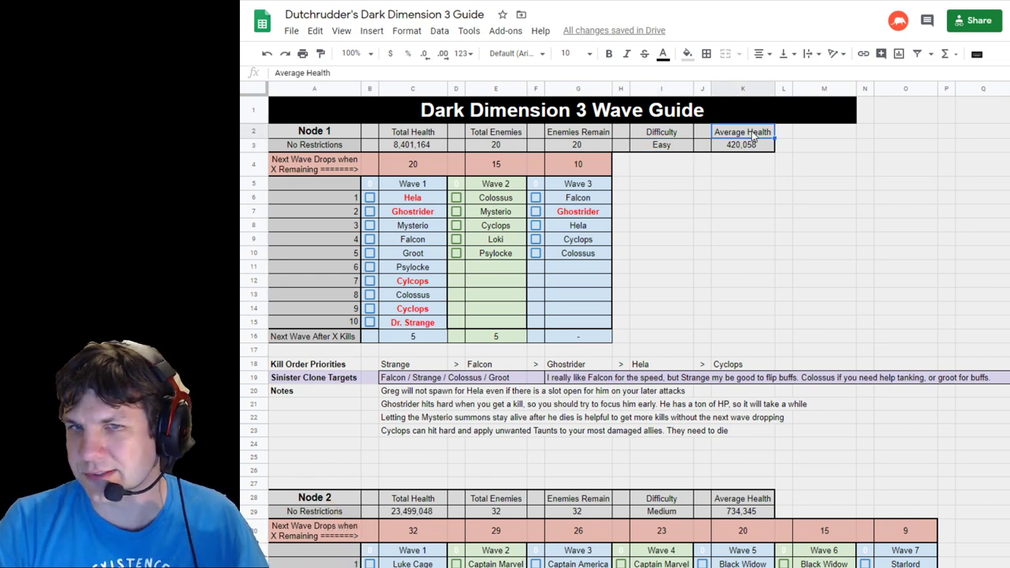
left_click(747, 147)
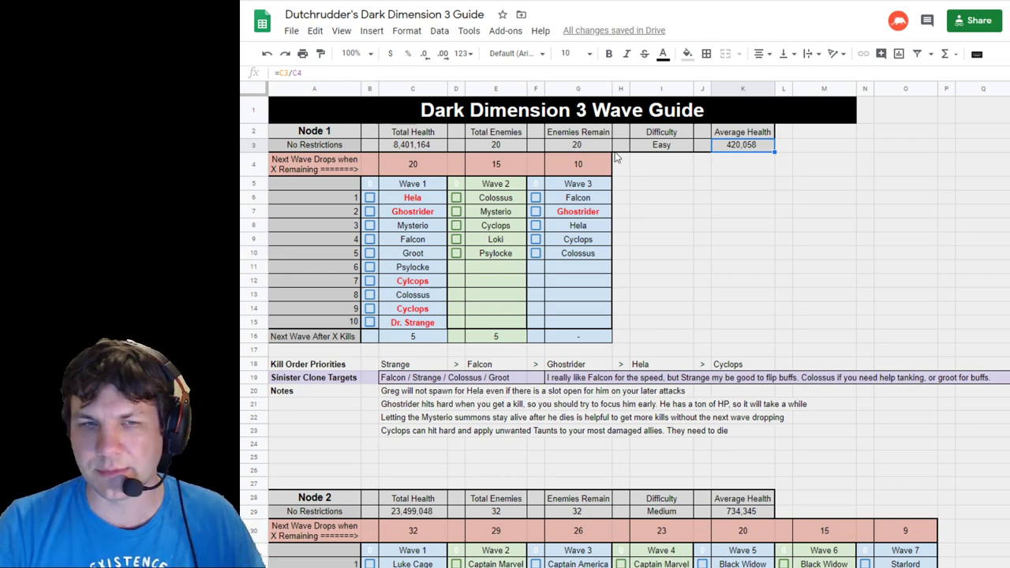
left_click(425, 147)
left_click(497, 147)
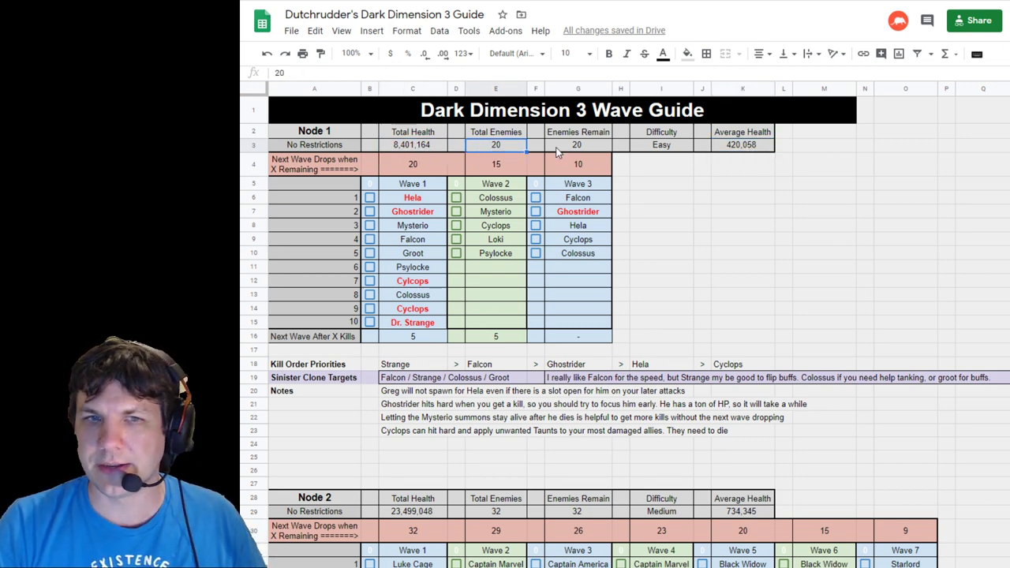
left_click(749, 149)
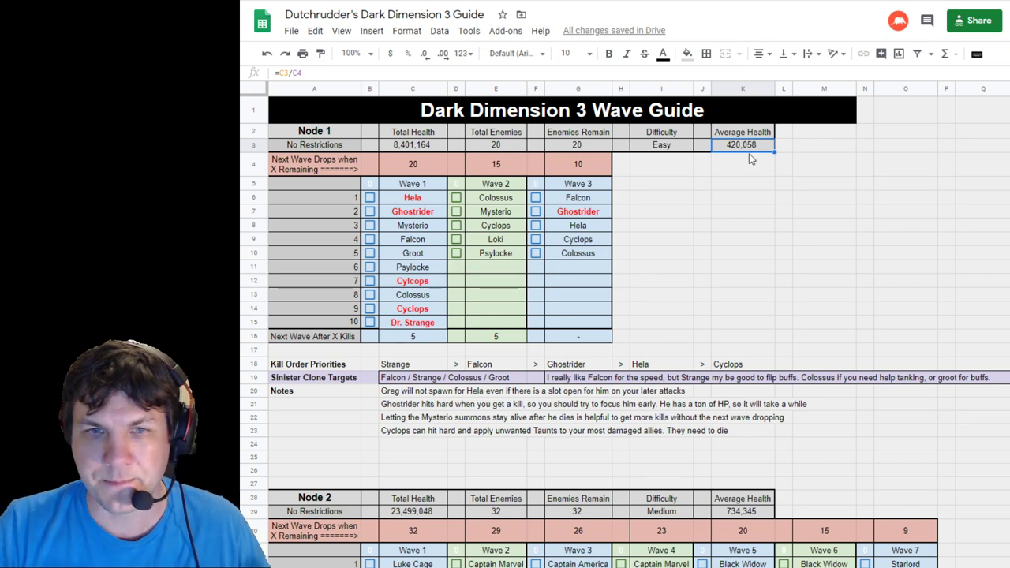
left_click(703, 213)
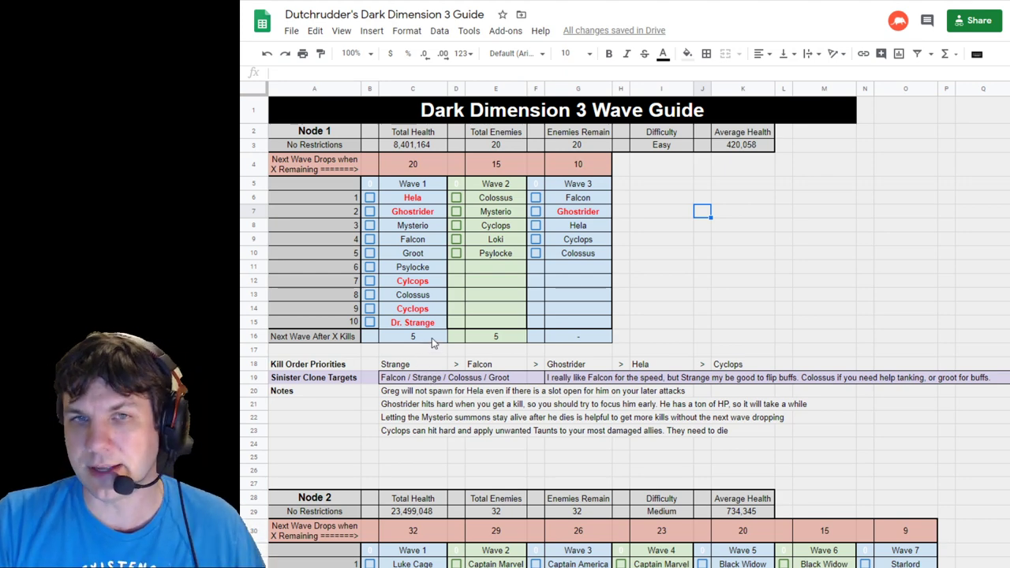
- Check off Hela and Ghostrider in Node 1's Wave 1 and compare Enemies Remain with the Wave 2 drop threshold
left_click(369, 213)
left_click(371, 197)
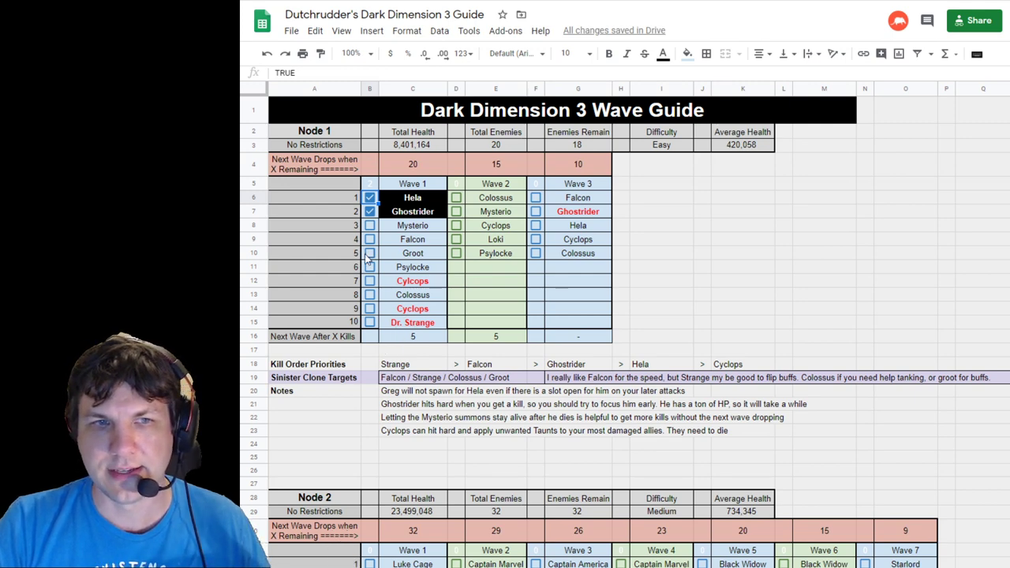
left_click(316, 167)
left_click(395, 172)
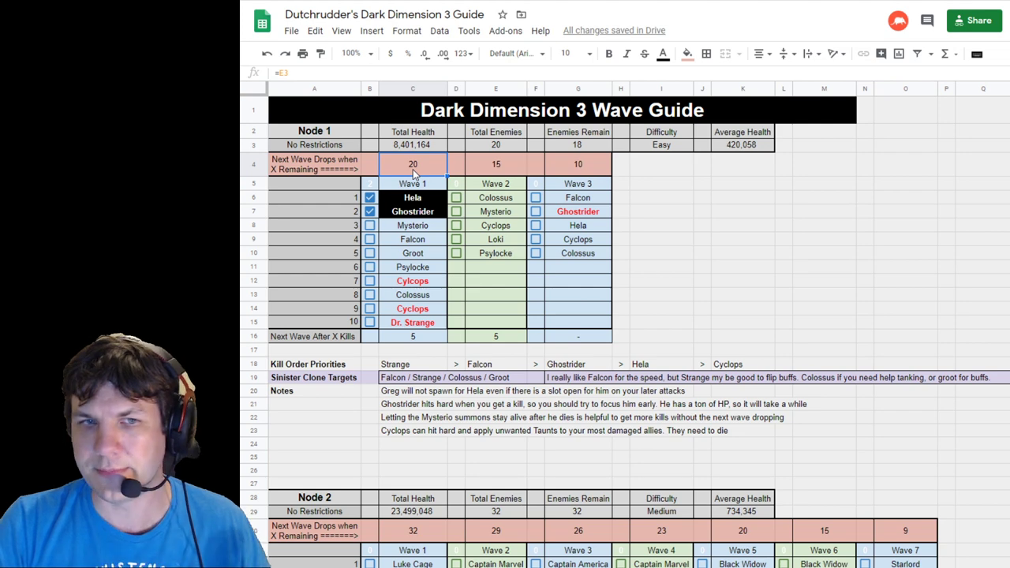
left_click(490, 169)
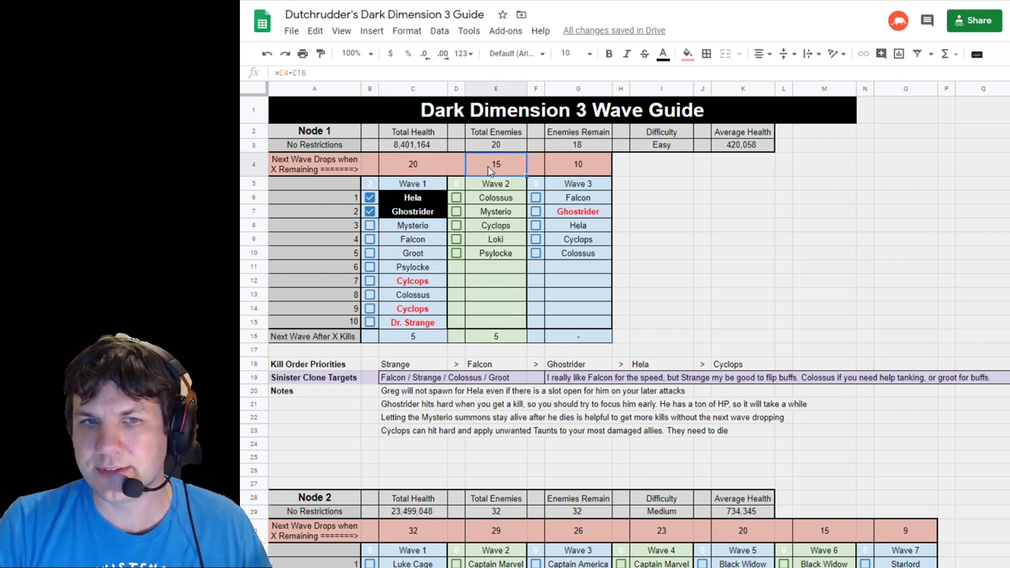
left_click(575, 148)
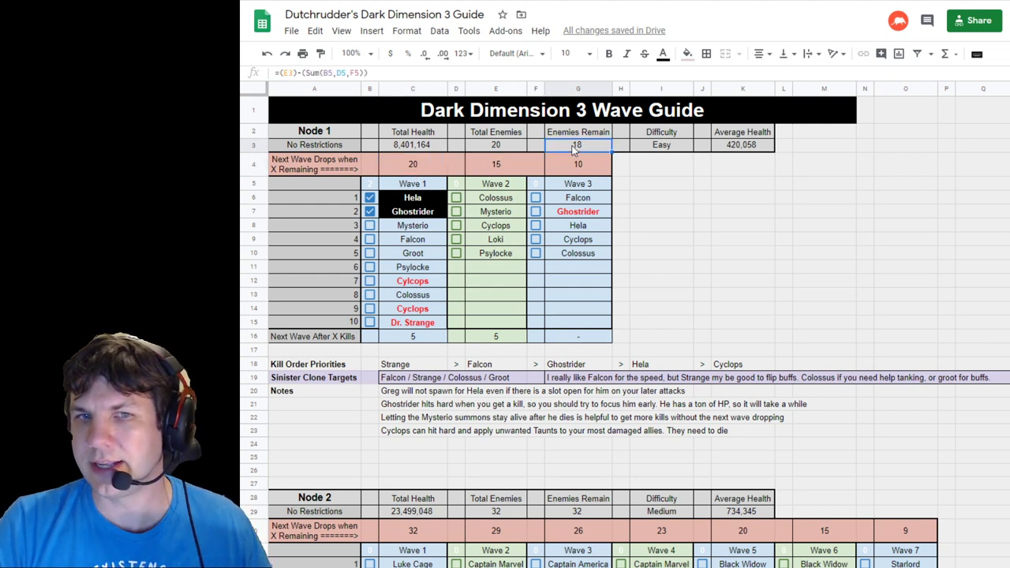
left_click(485, 172)
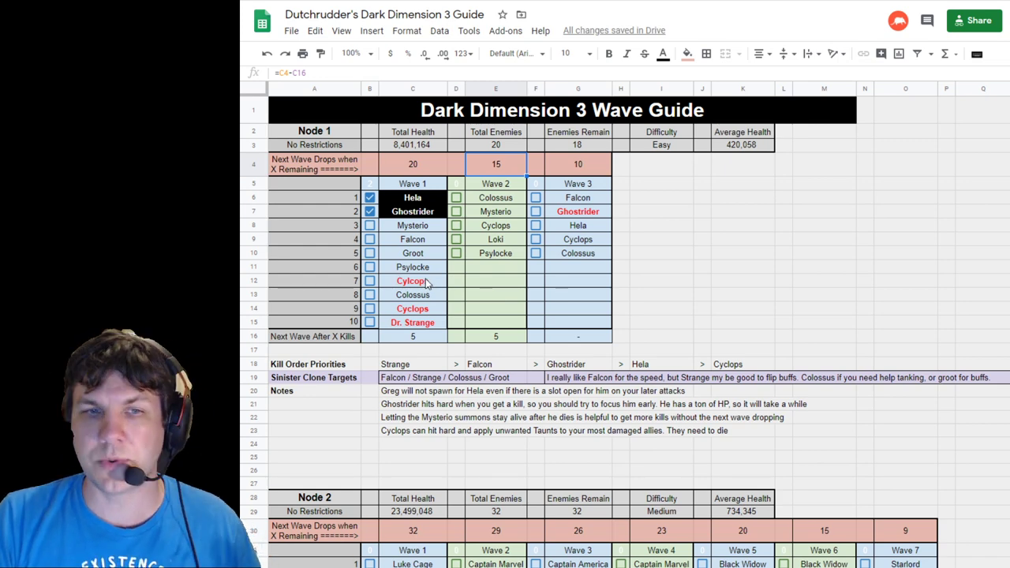
- Check off Cylcops (row 7), Psylocke, Mysterio and Colossus in Node 1's Wave 1, comparing against the Wave 2 drop threshold
left_click(369, 282)
left_click(370, 268)
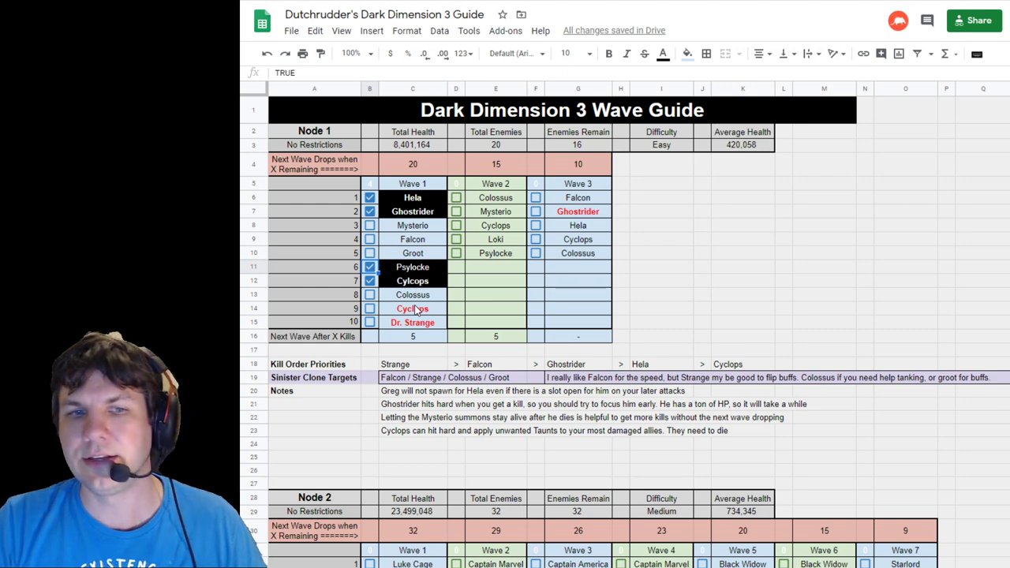
left_click(396, 227)
left_click(370, 227)
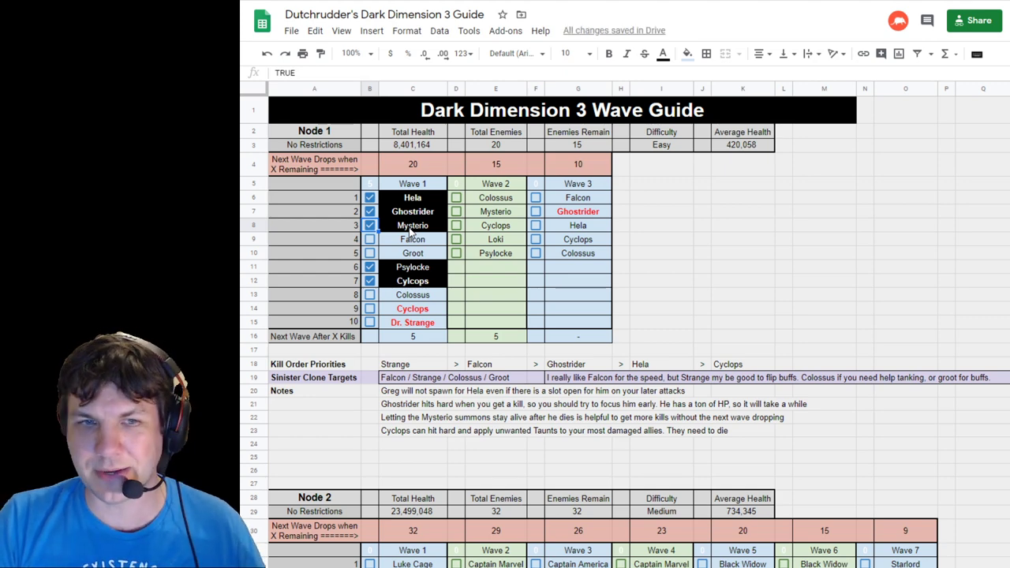
left_click(496, 170)
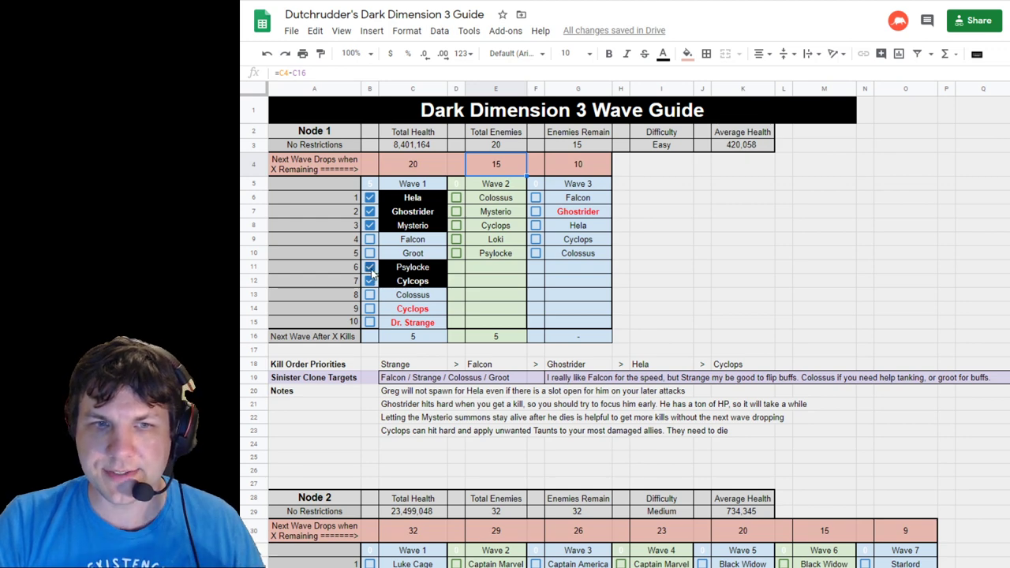
left_click(370, 294)
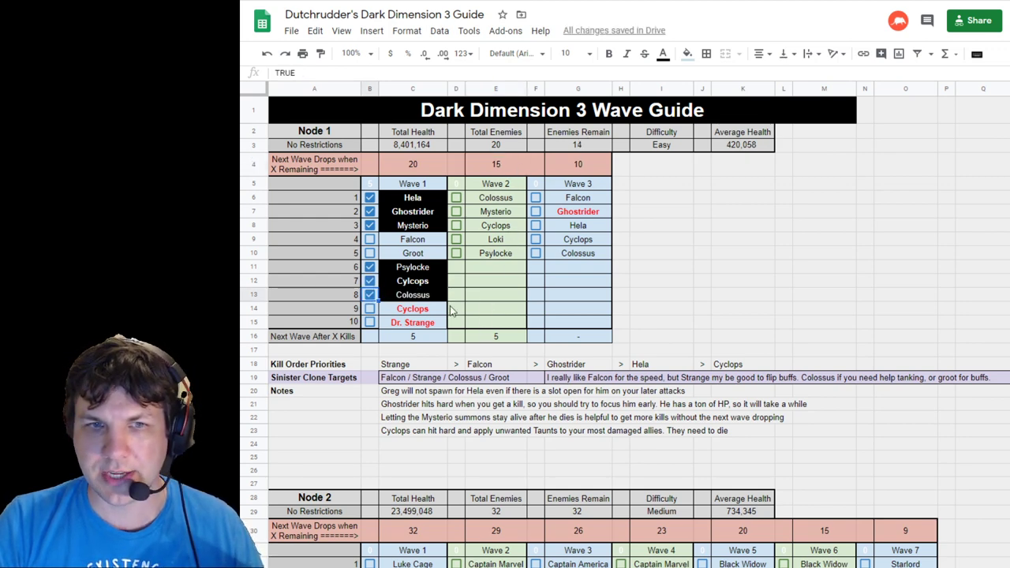
- Clear all the checked enemies in Node 1's Wave 1
left_click(369, 295)
left_click(370, 281)
left_click(370, 266)
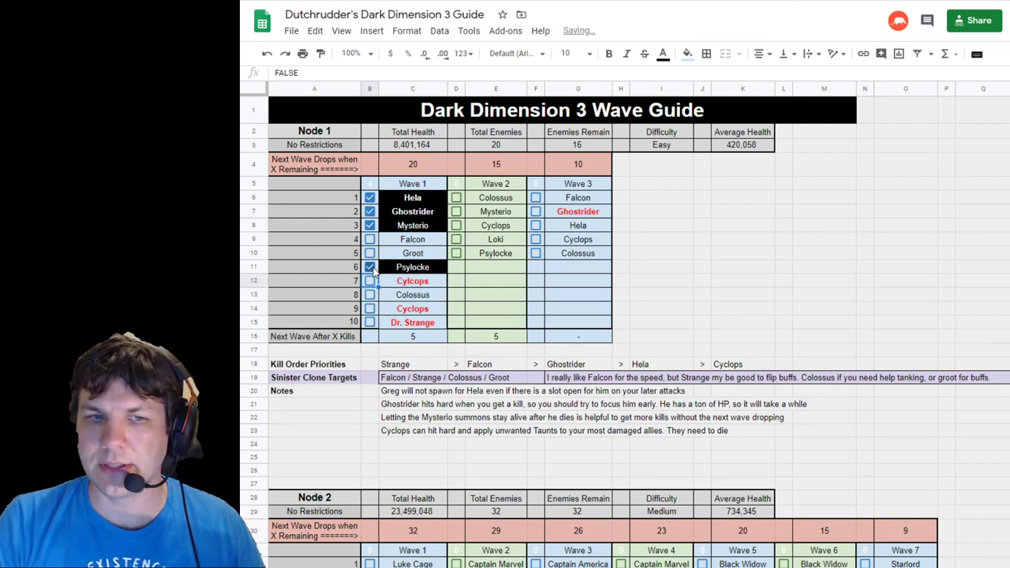
left_click(370, 224)
left_click(370, 212)
left_click(370, 197)
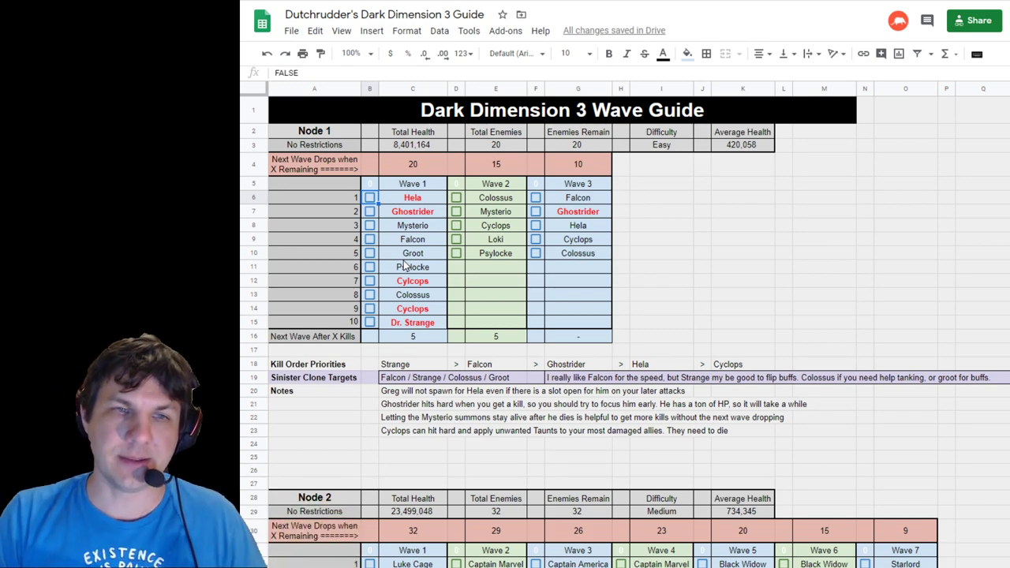
- Examine Node 12's partly checked waves and compare its remaining enemies with the drop thresholds of Waves 4, 5 and 6
scroll(693, 258, "down", 20)
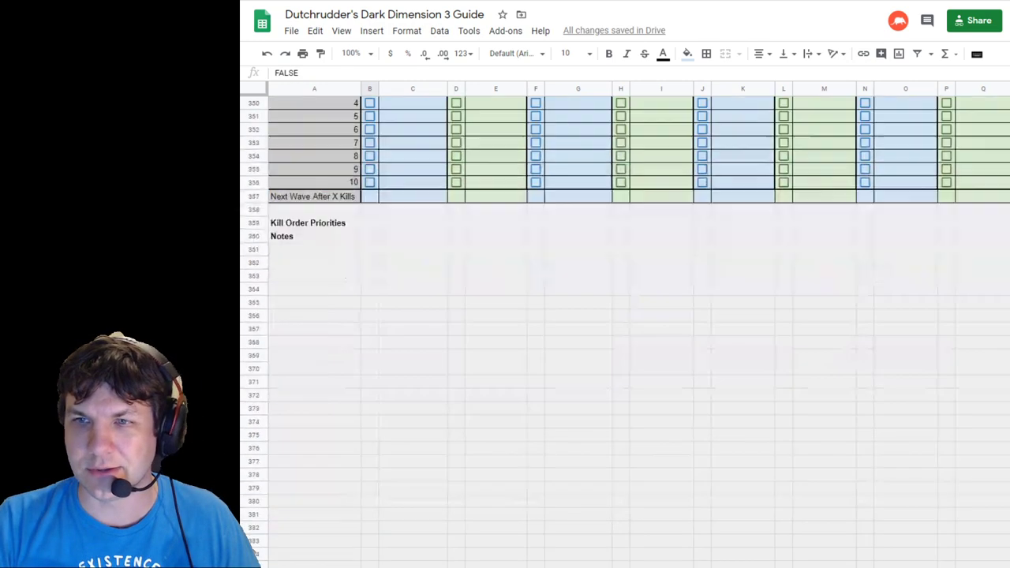
scroll(692, 258, "up", 1)
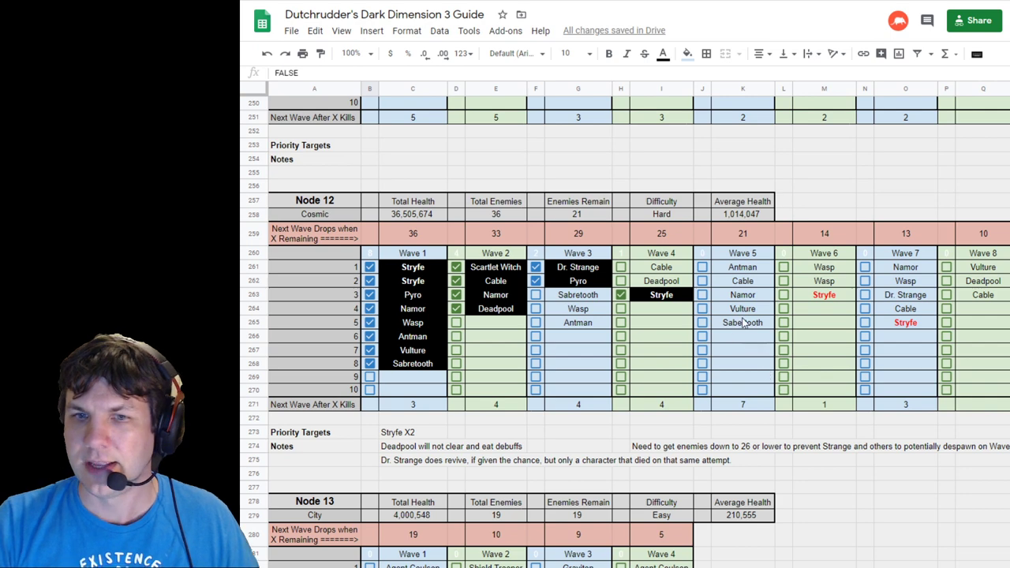
left_click(586, 326)
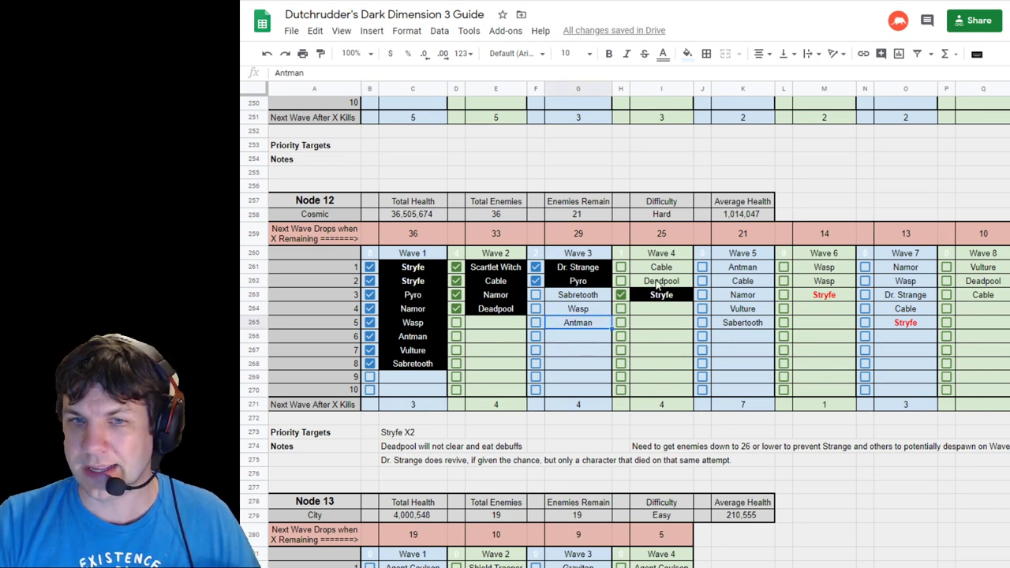
left_click(659, 284)
left_click(759, 283)
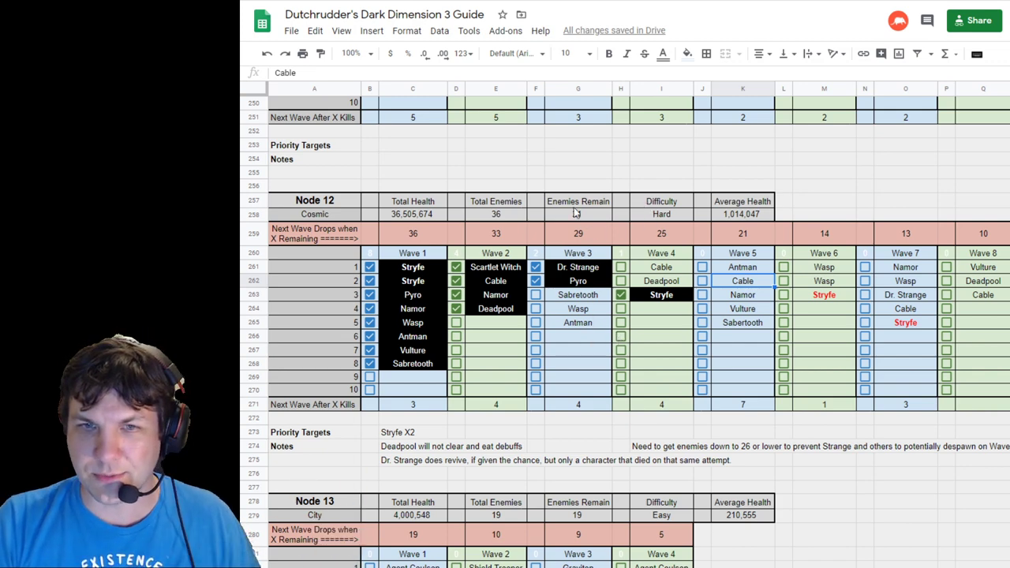
left_click(751, 238)
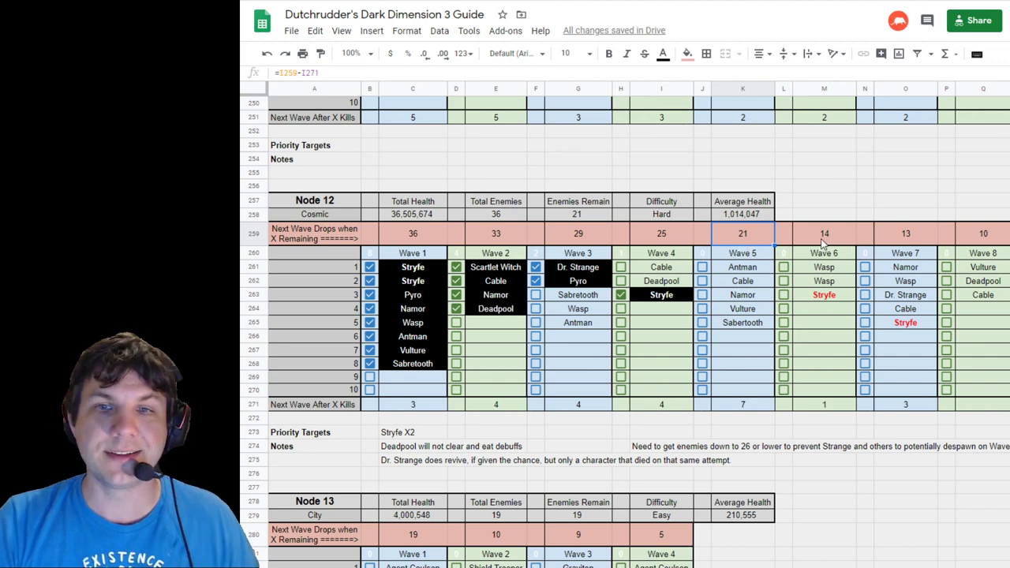
left_click(820, 241)
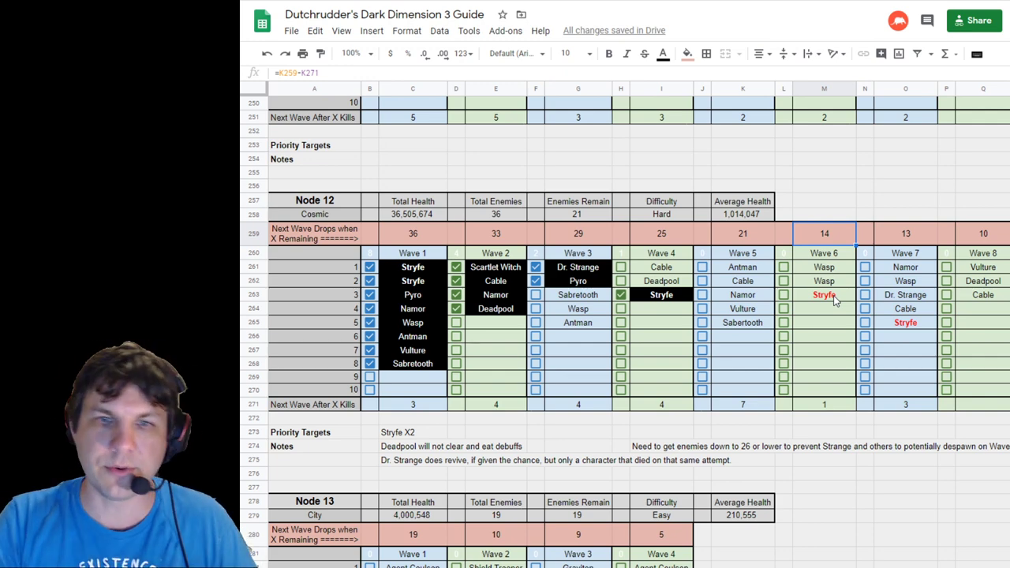
left_click(669, 240)
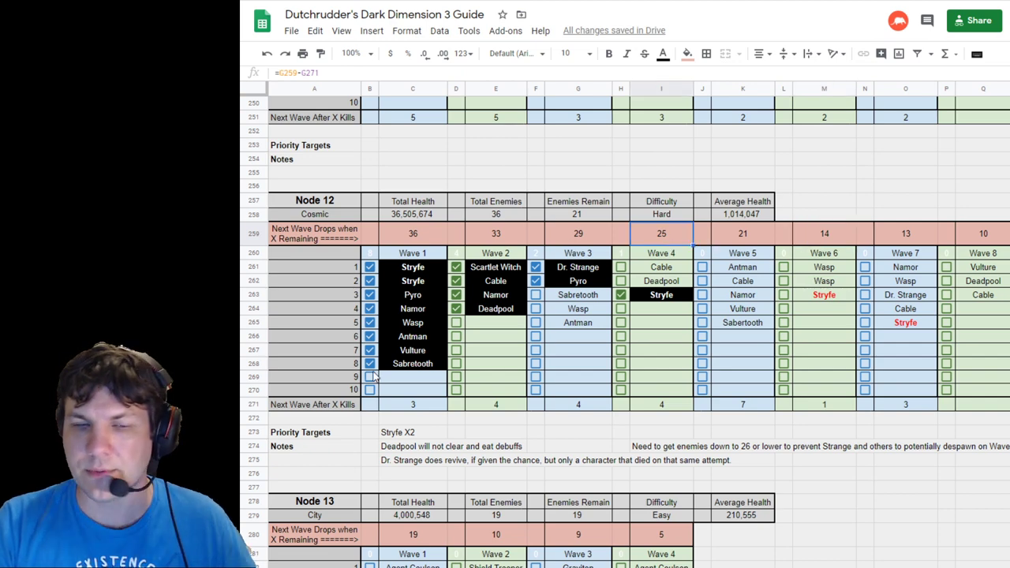
left_click_drag(312, 242, 667, 244)
left_click(683, 237)
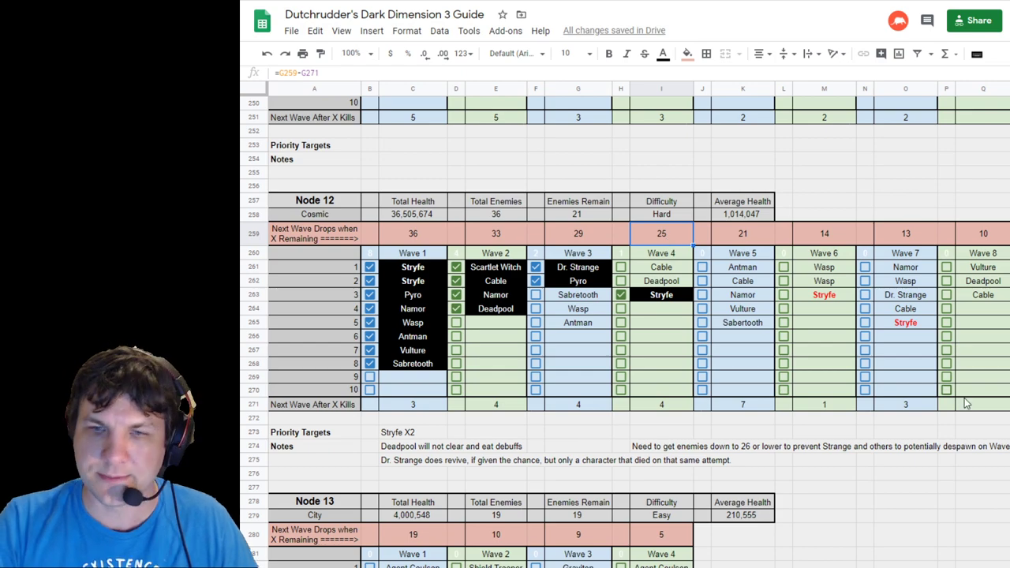
- Return to Node 1 and review its kill order priorities, Sinister clone targets and notes
scroll(623, 331, "up", 20)
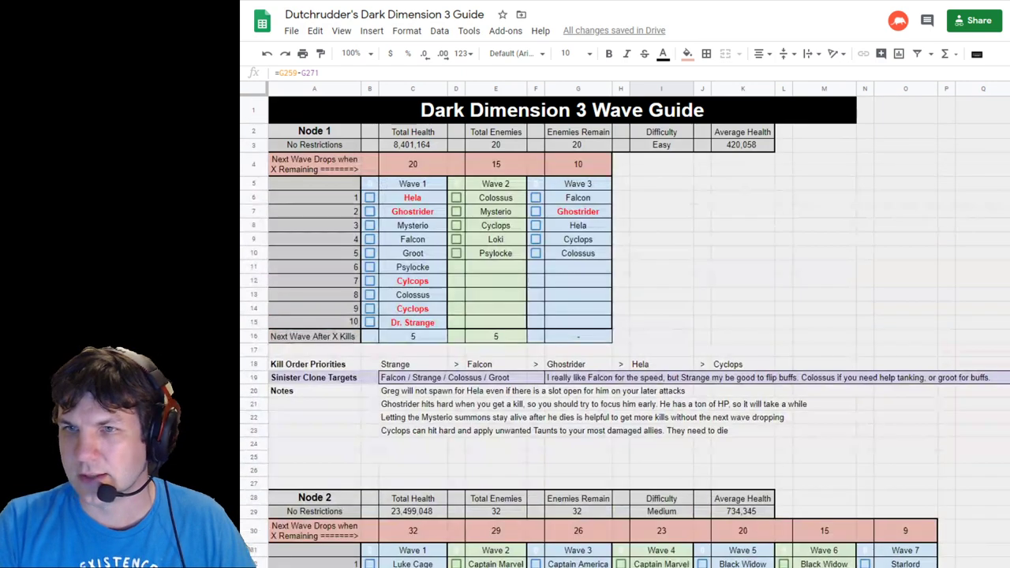
left_click(332, 403)
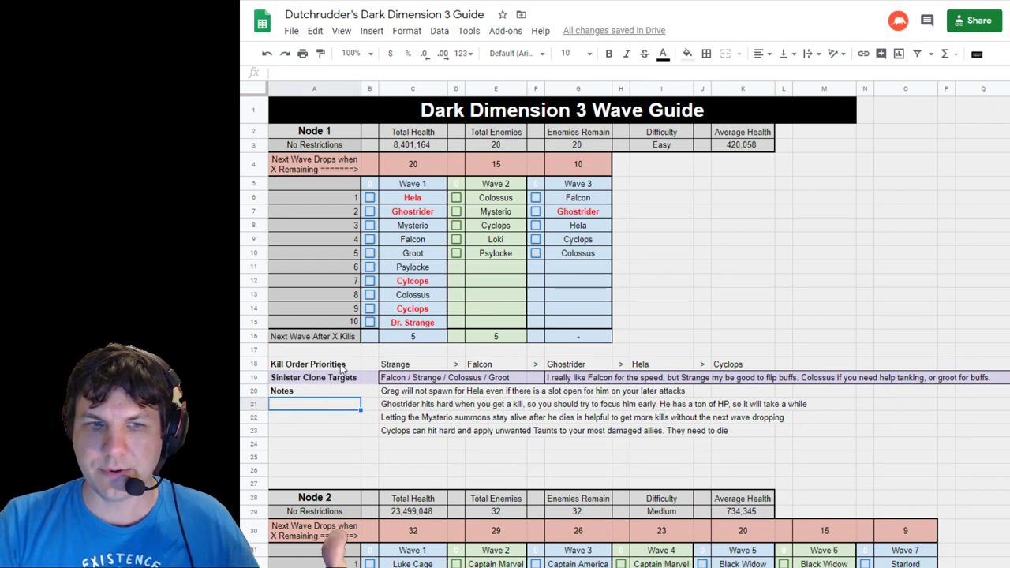
left_click(342, 365)
left_click(408, 366)
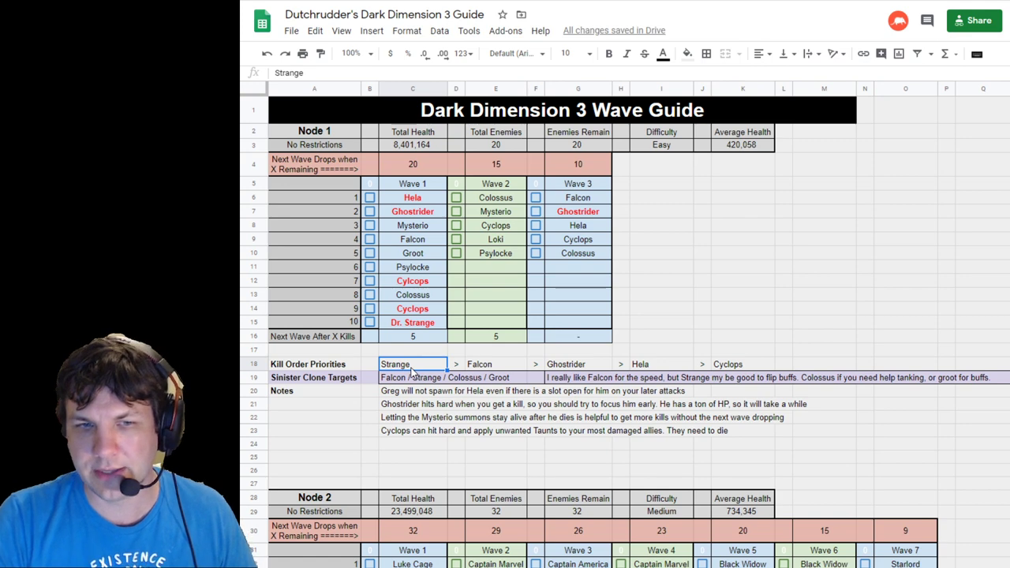
left_click(798, 364)
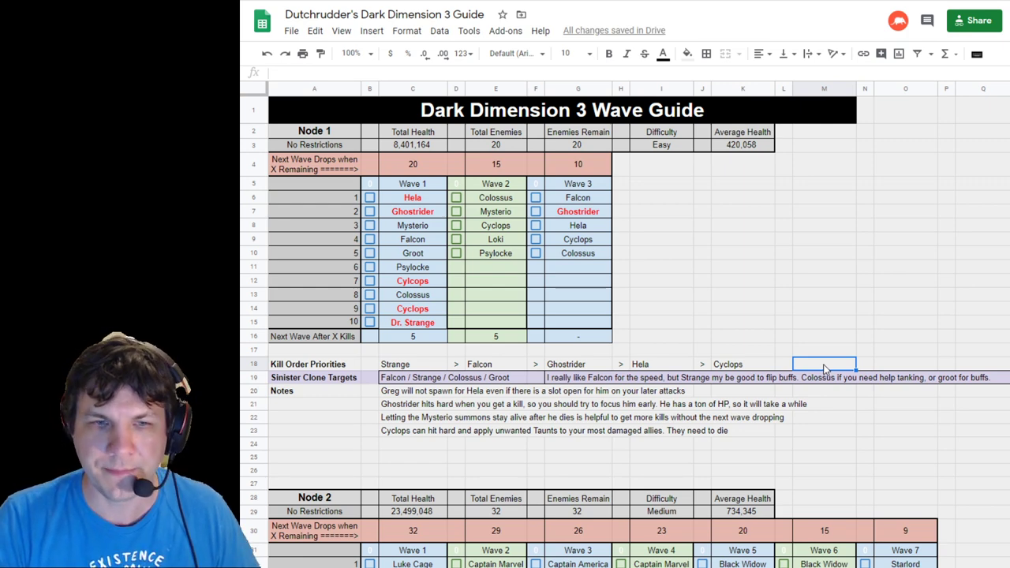
left_click(393, 380)
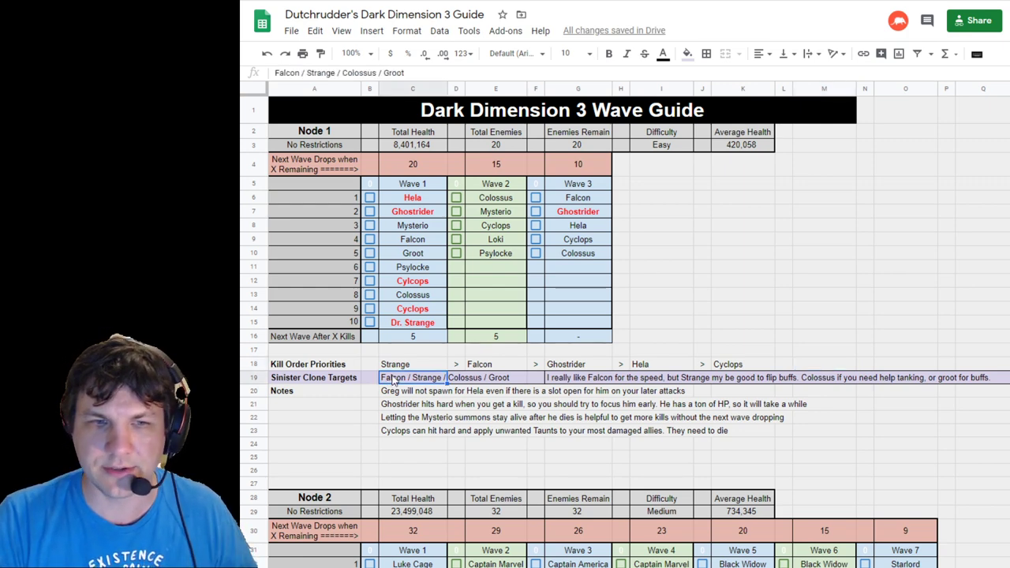
left_click(822, 319)
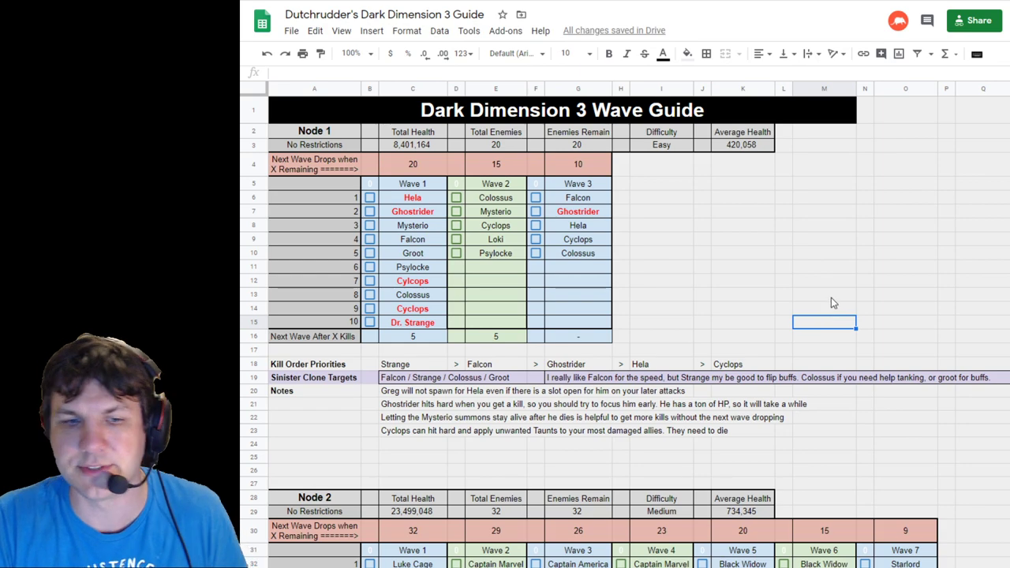
- Review Node 2's highlighted Wave 1 enemies Starlord and Miss Marvel, along with its kill order priorities, clone targets and Captain Marvel note
scroll(831, 299, "down", 5)
scroll(552, 340, "down", 3)
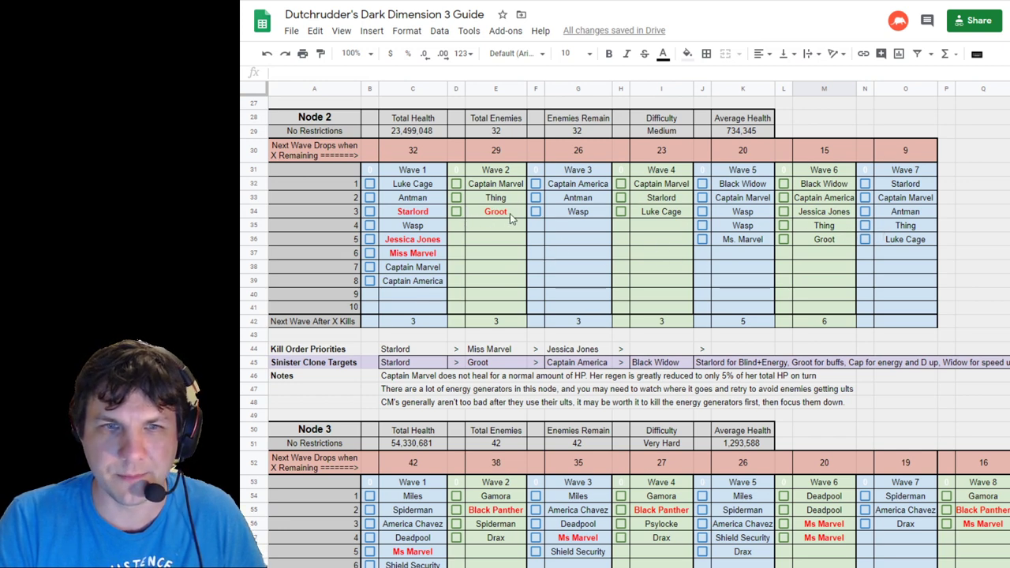
left_click(423, 215)
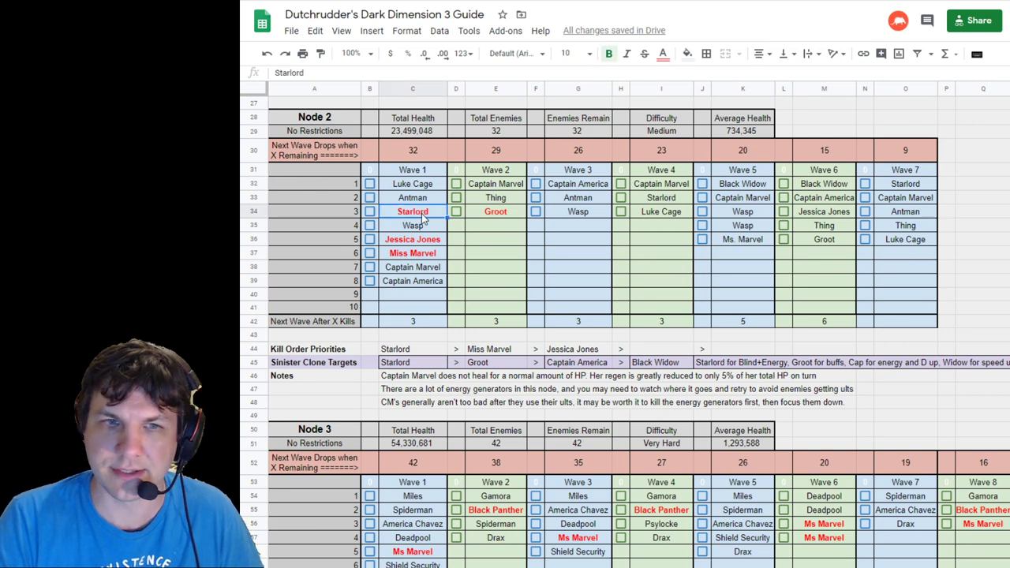
left_click(430, 256)
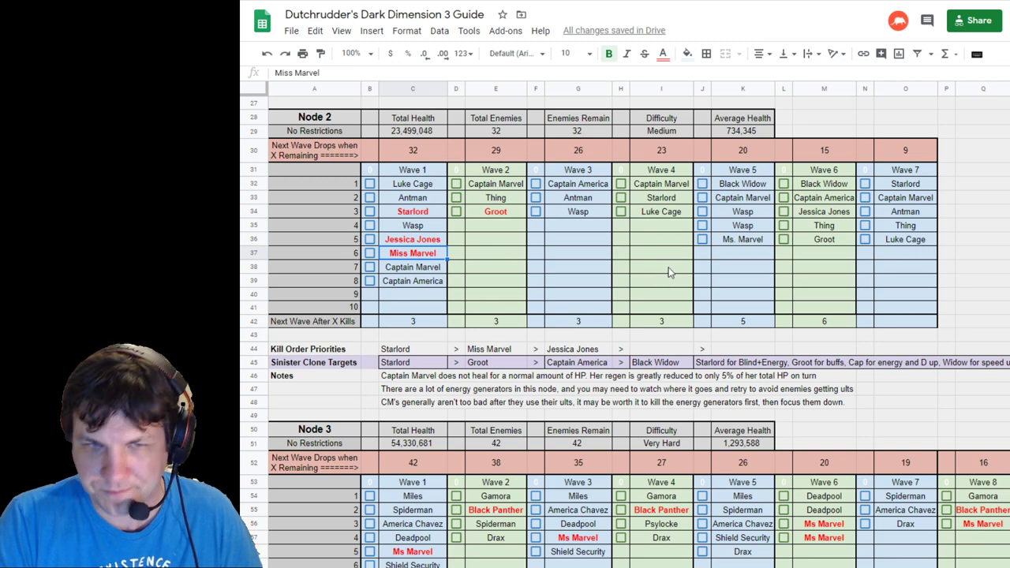
scroll(667, 270, "down", 1)
left_click(412, 349)
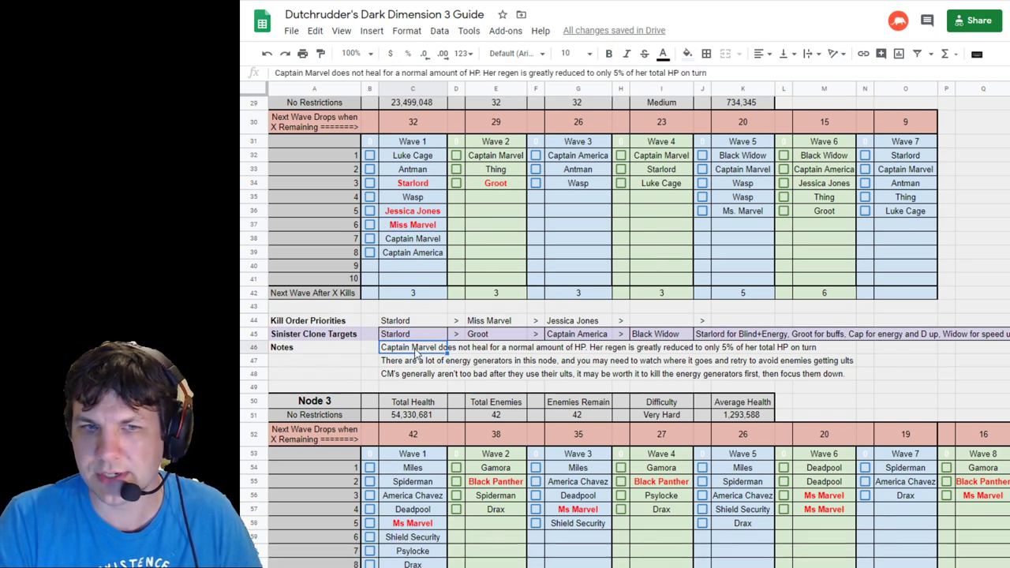
scroll(418, 345, "up", 1)
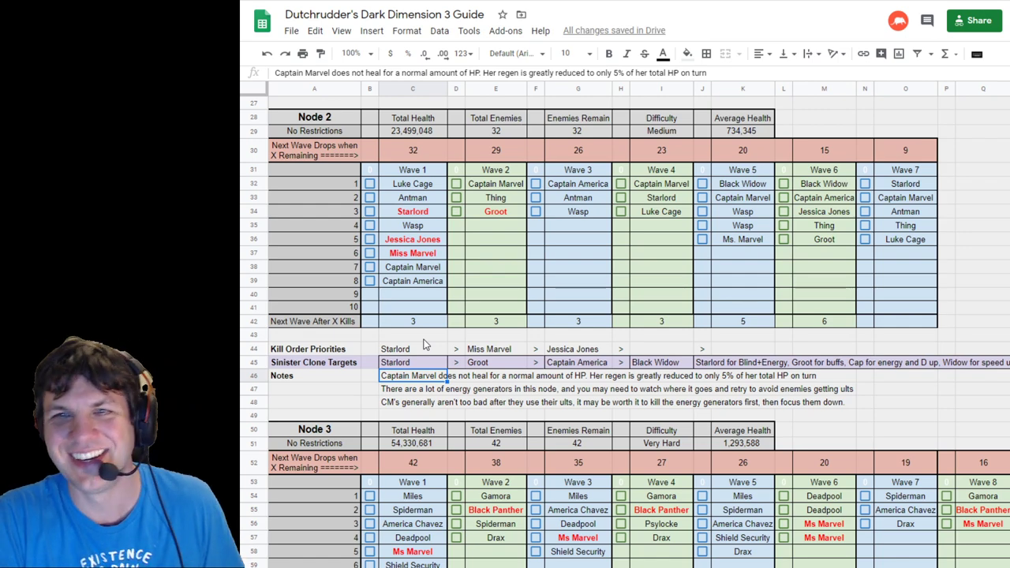
- Review Node 3's waves and priority targets, focusing on Ms Marvel and Black Panther, and continue to Node 4's waves and notes
scroll(426, 344, "down", 7)
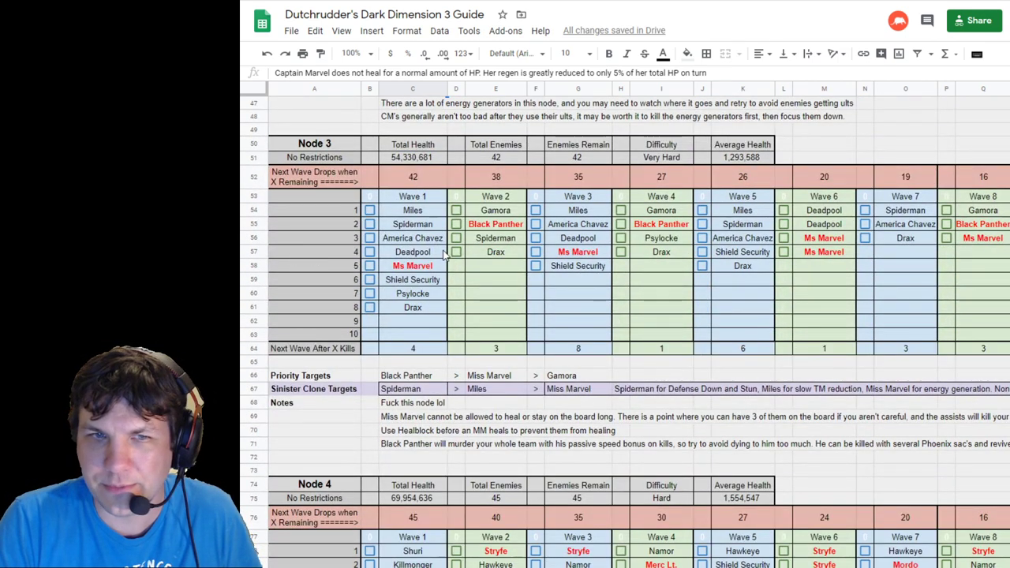
scroll(446, 305, "down", 1)
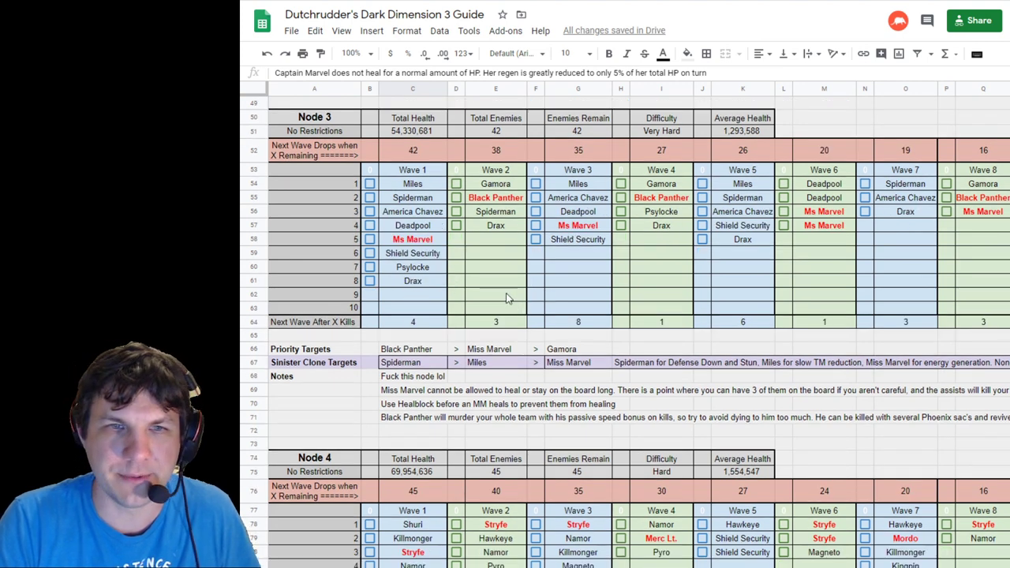
left_click(435, 244)
left_click(494, 241)
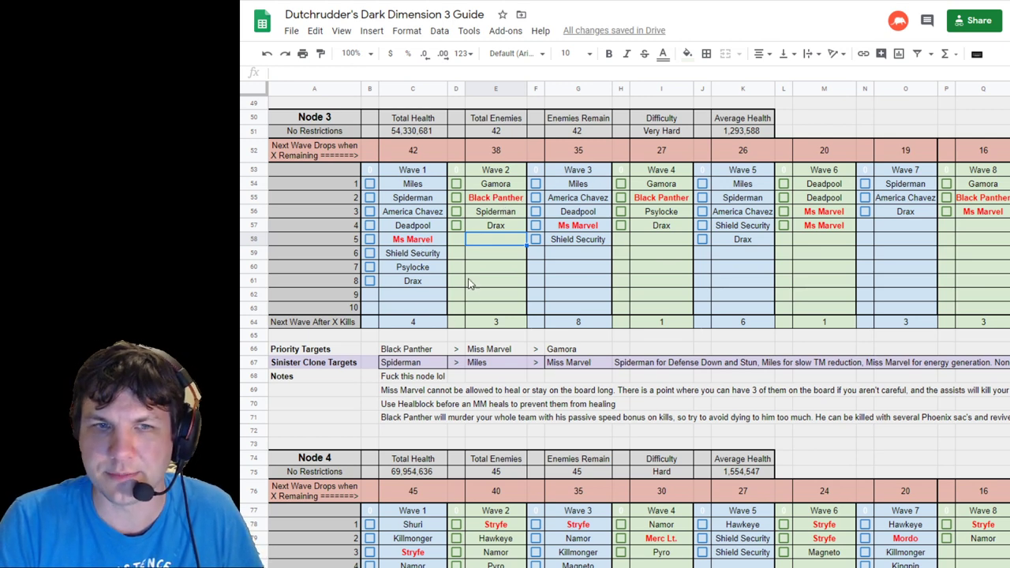
left_click(493, 198)
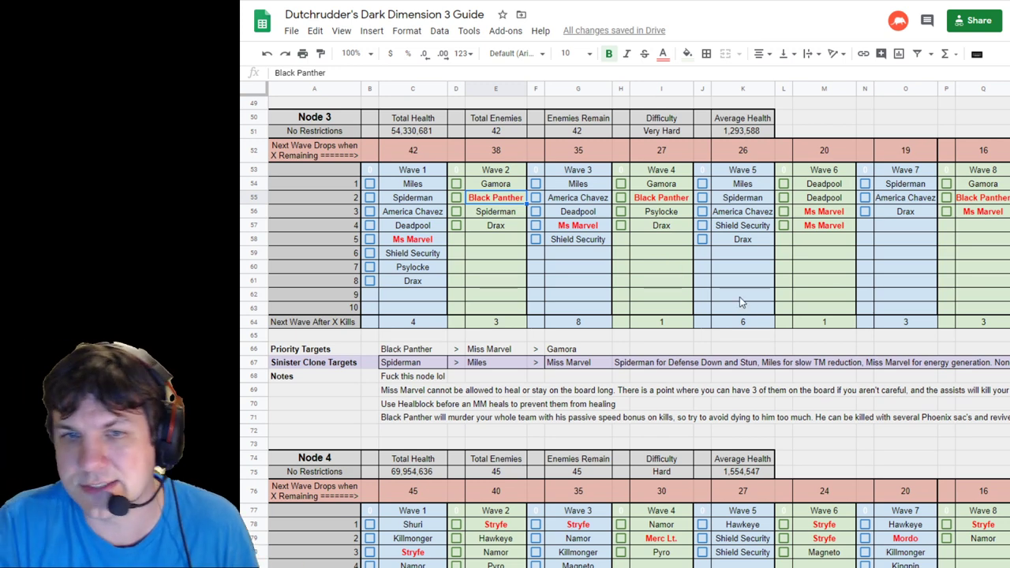
scroll(605, 325, "down", 5)
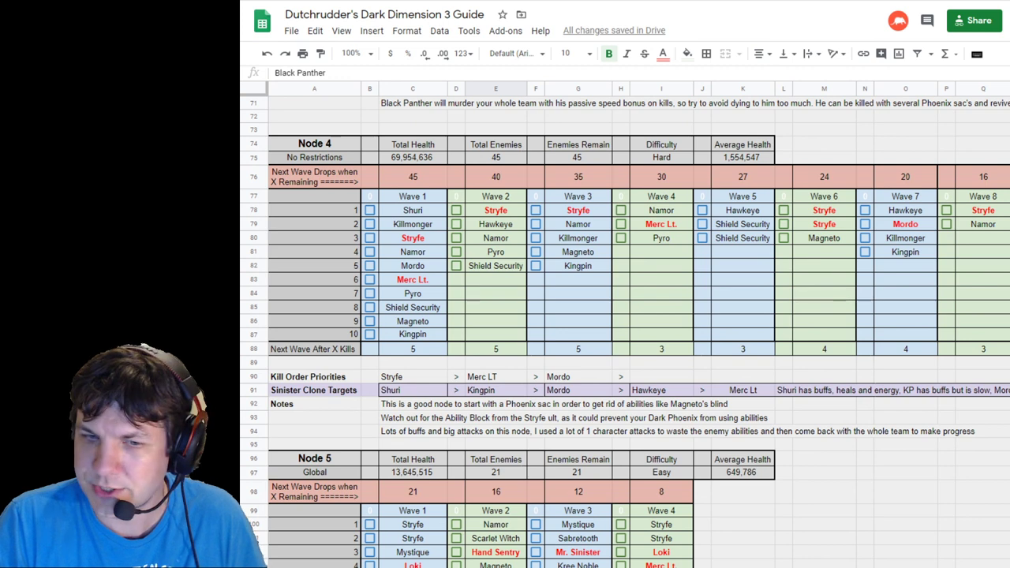
- Open the Enemy Stats by Node sheet and look through the enemy quantities, health, damage and speed from Node 1 to Node 8
key("ctrl+shift+Page_Down")
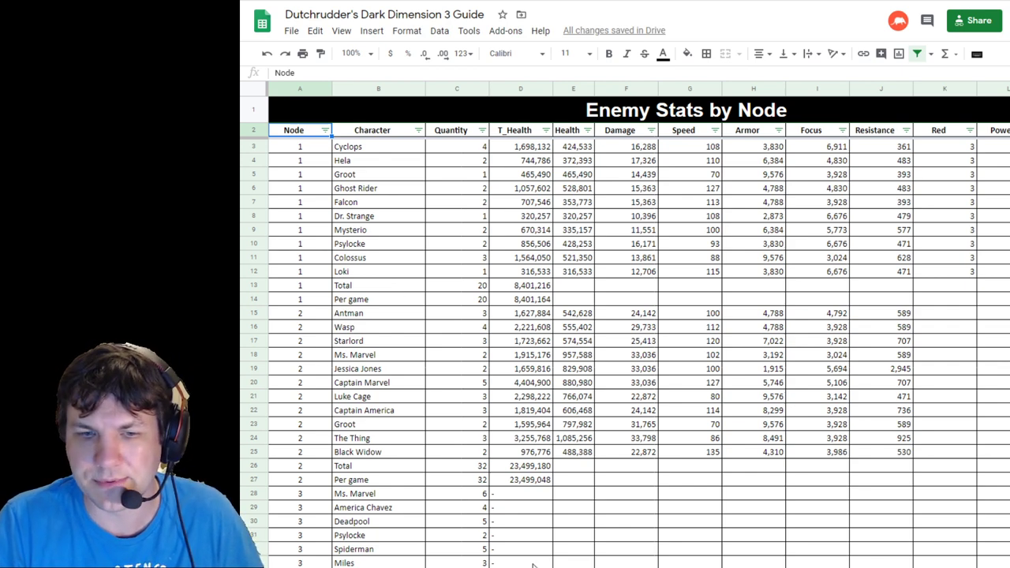
key("ctrl+shift+Page_Down")
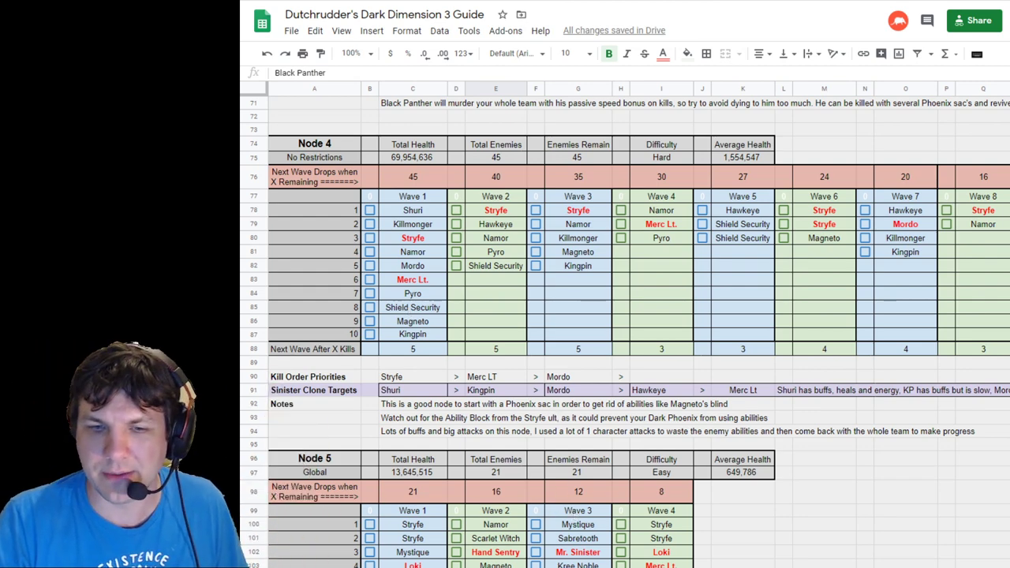
key("ctrl+shift+Page_Down")
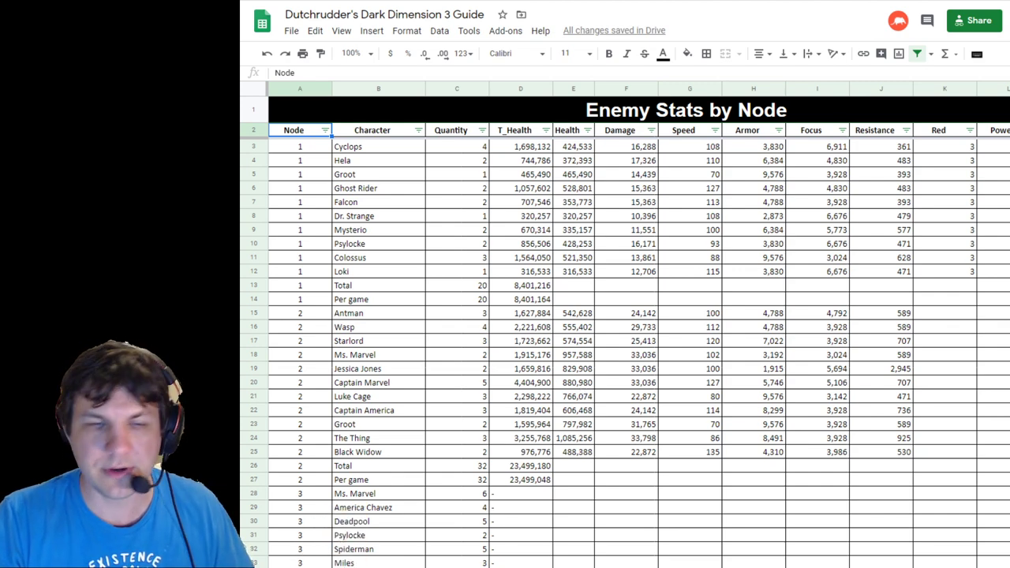
scroll(494, 261, "down", 9)
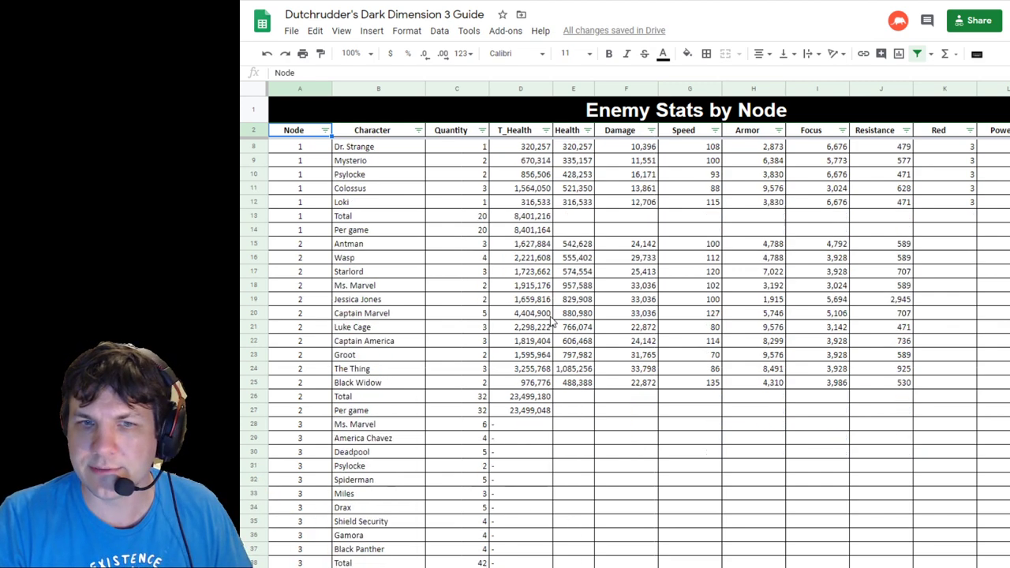
scroll(553, 341, "down", 3)
scroll(552, 340, "up", 2)
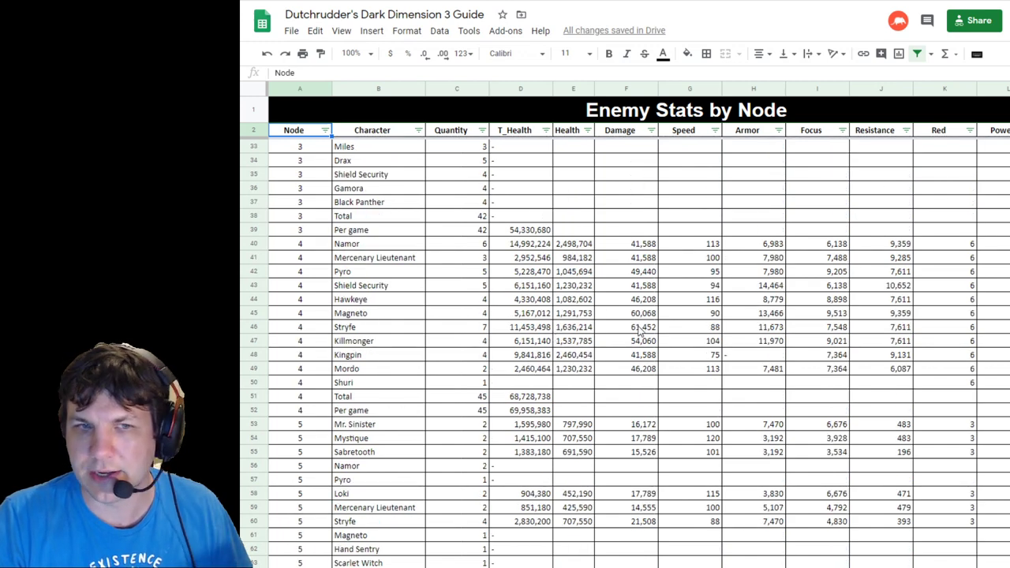
scroll(556, 347, "down", 12)
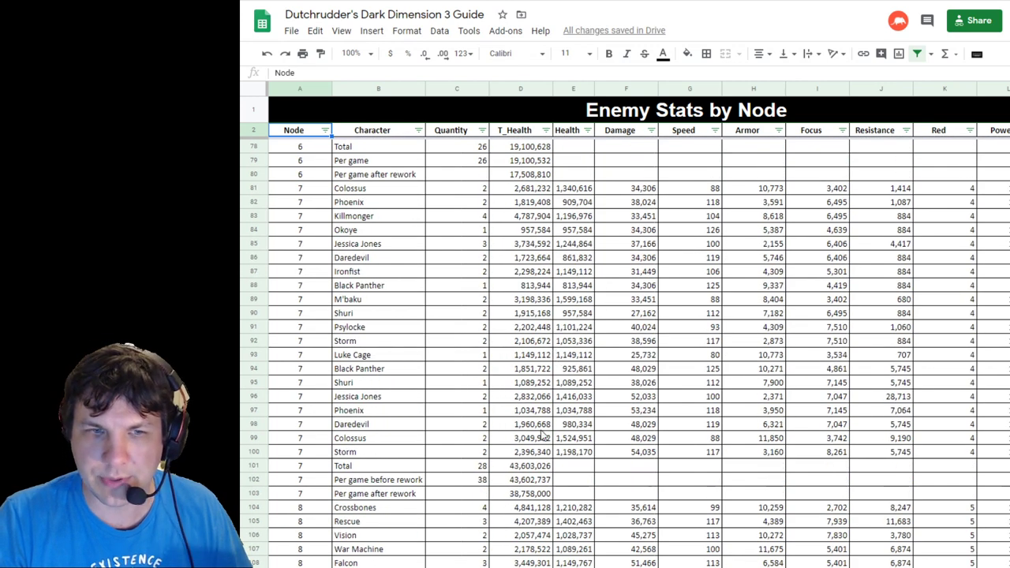
scroll(556, 384, "down", 6)
scroll(553, 386, "down", 3)
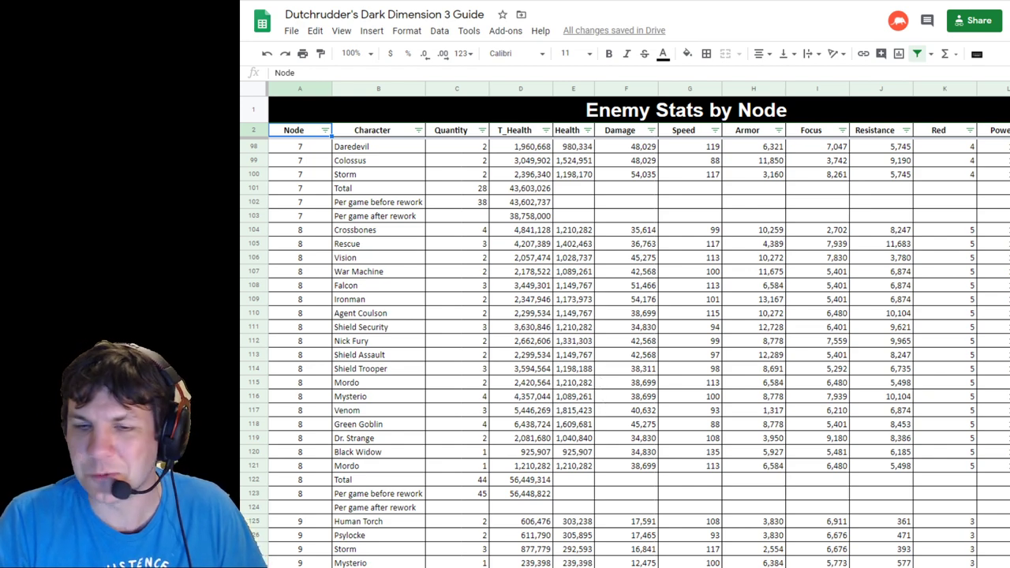
- Open the Team Building sheet, read the Common Successful Teams section and skim the Global and Cosmic character list
key("ctrl+shift+Page_Up")
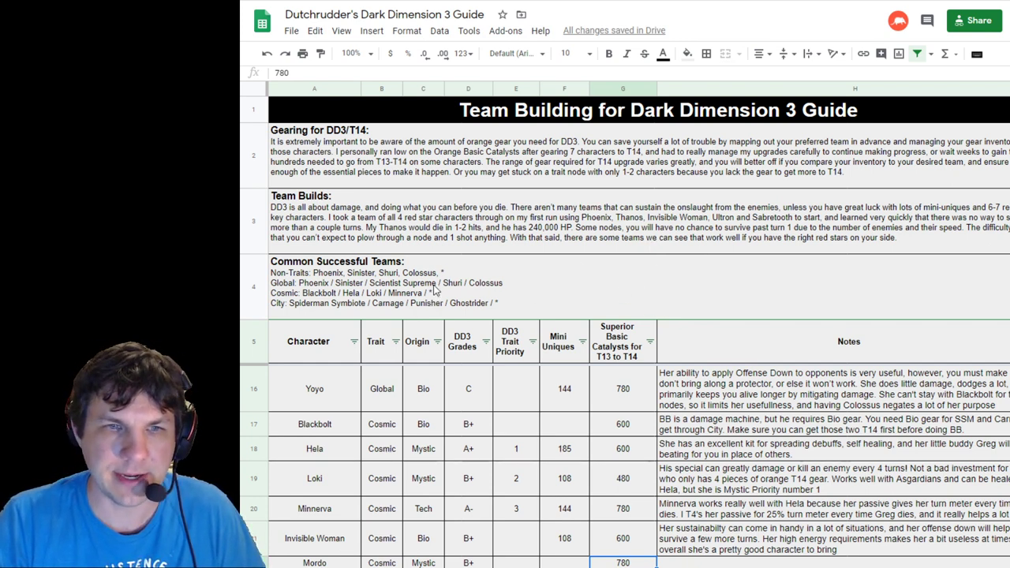
left_click(348, 287)
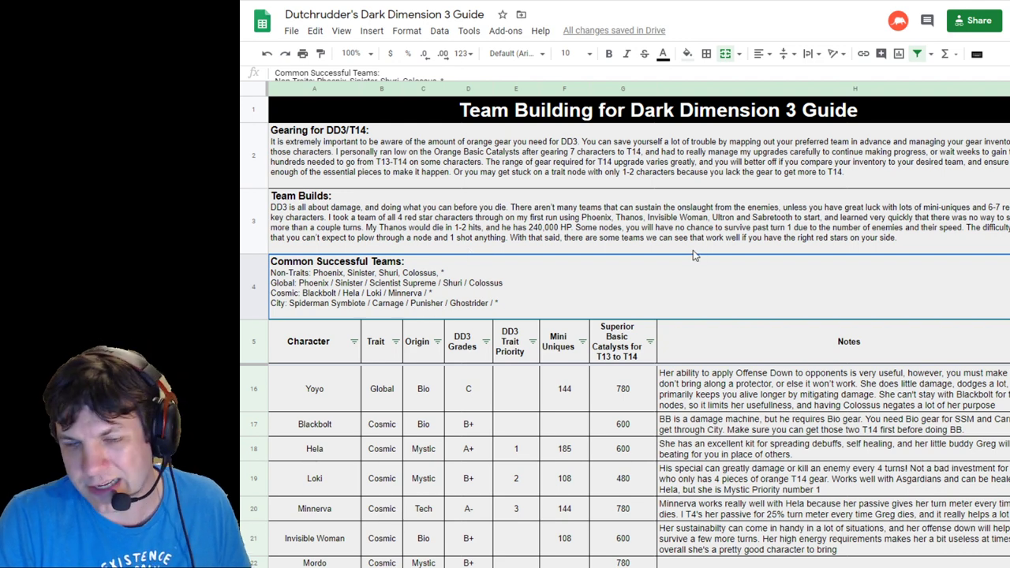
scroll(686, 246, "down", 3)
scroll(583, 434, "up", 5)
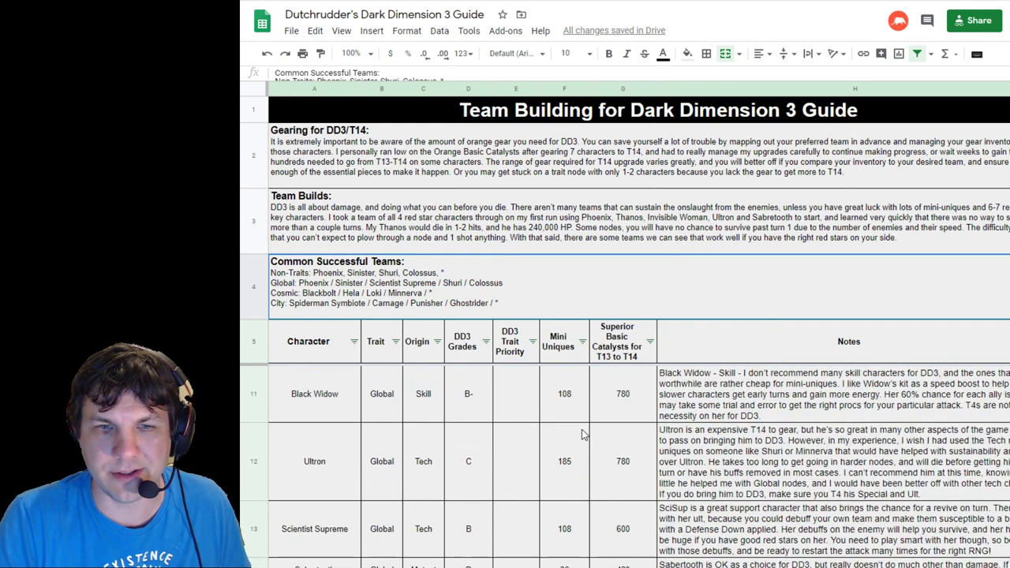
scroll(582, 442, "down", 5)
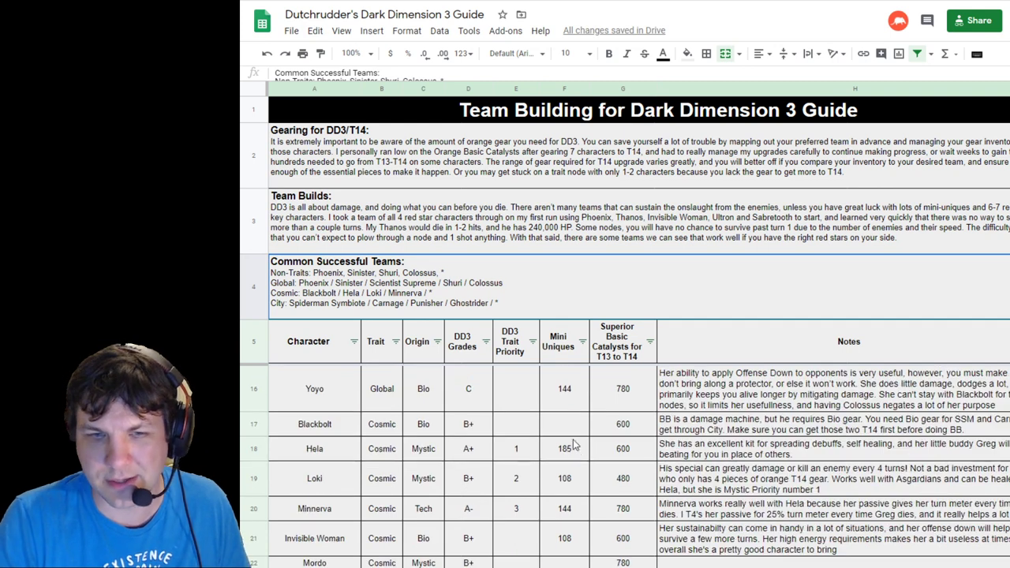
scroll(575, 446, "down", 1)
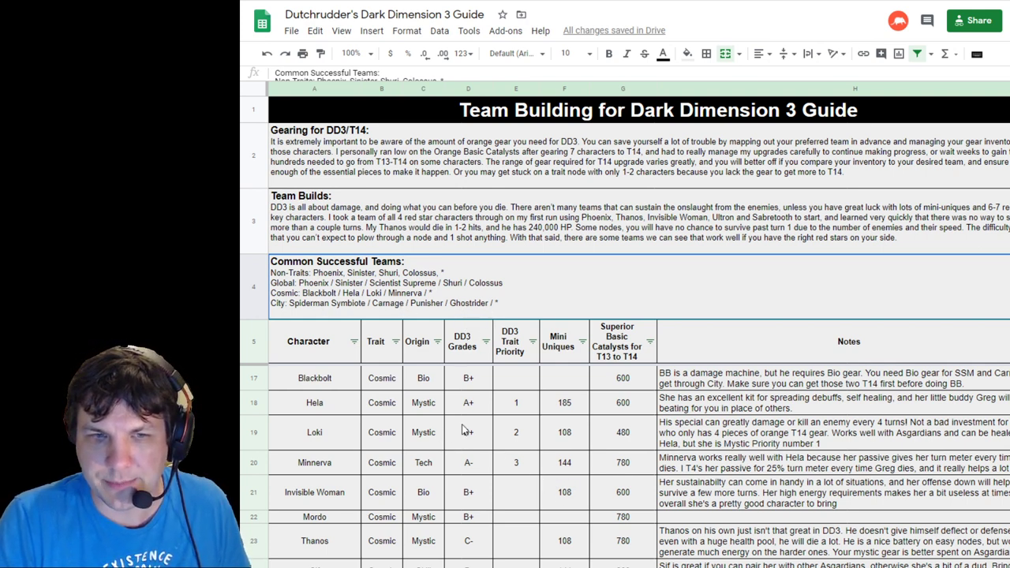
scroll(536, 440, "up", 5)
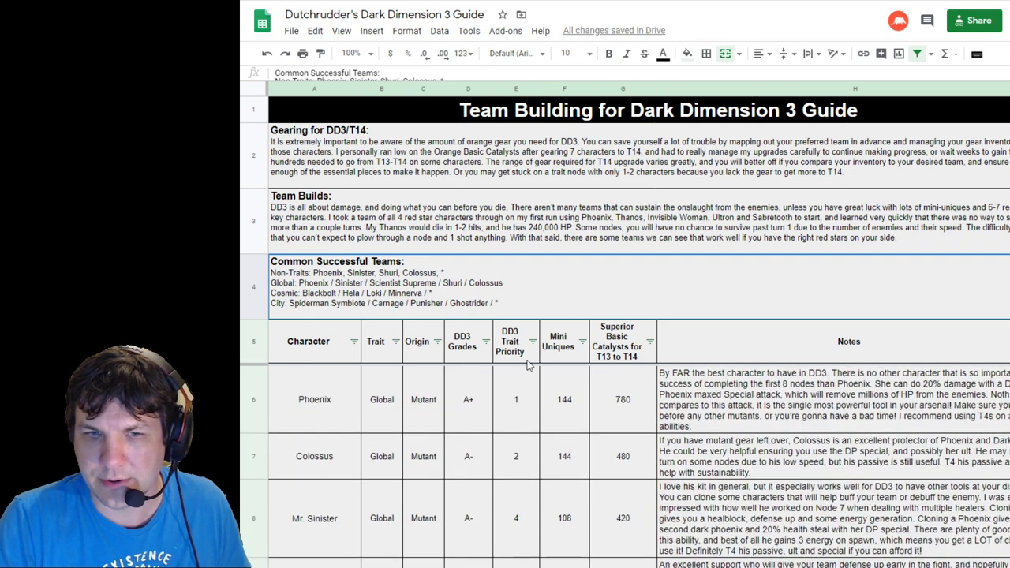
- Compare the DD3 trait priorities of the Global mutants Phoenix, Colossus and Mr. Sinister
left_click(529, 404)
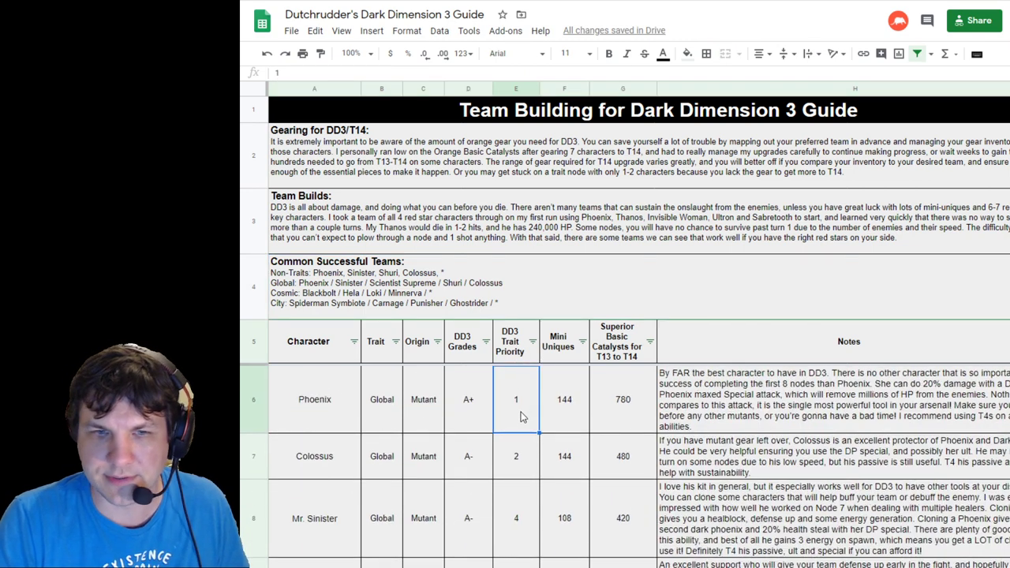
left_click(522, 465)
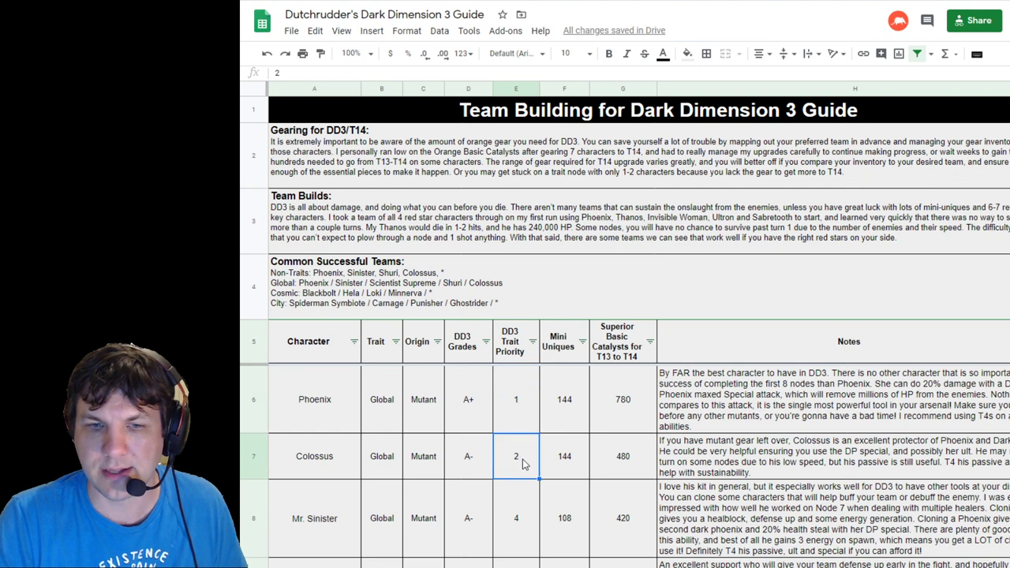
scroll(524, 465, "down", 1)
left_click(526, 458)
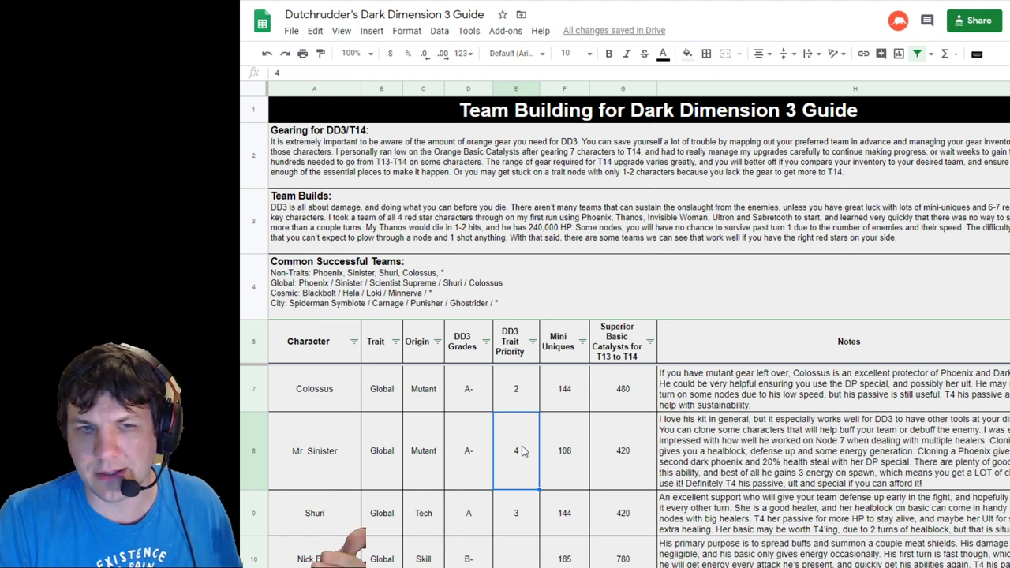
scroll(523, 453, "up", 1)
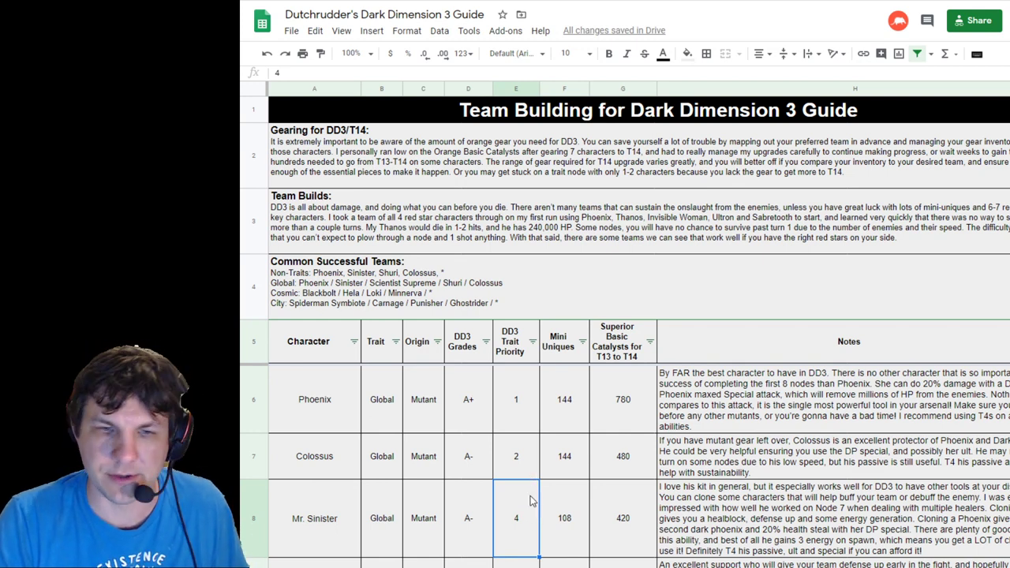
- Look through the remaining Global characters from Shuri to Yoyo, checking Yoyo's DD3 grade and mini-unique requirement
scroll(527, 497, "down", 2)
scroll(527, 496, "down", 1)
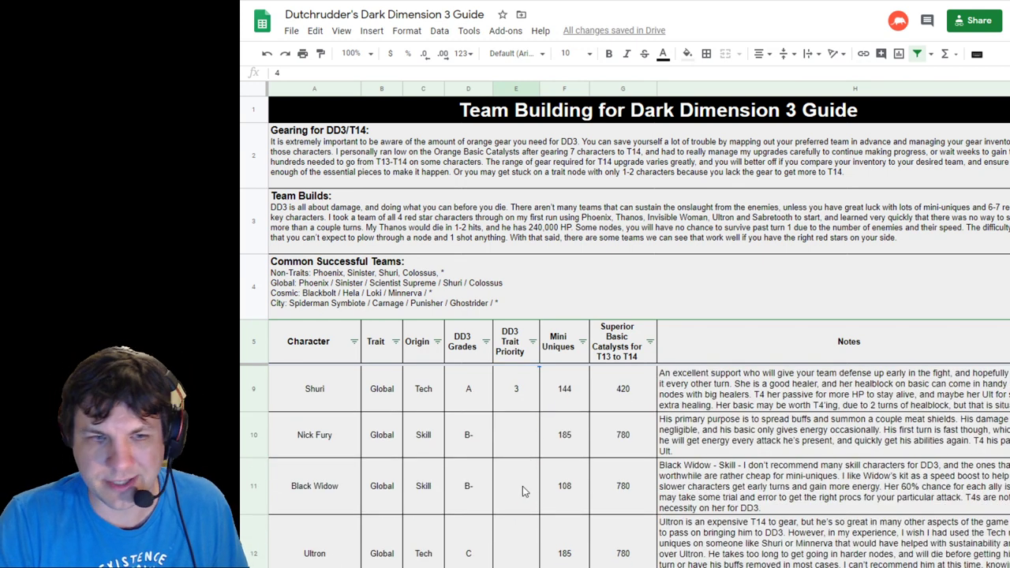
scroll(522, 497, "down", 2)
scroll(519, 499, "down", 2)
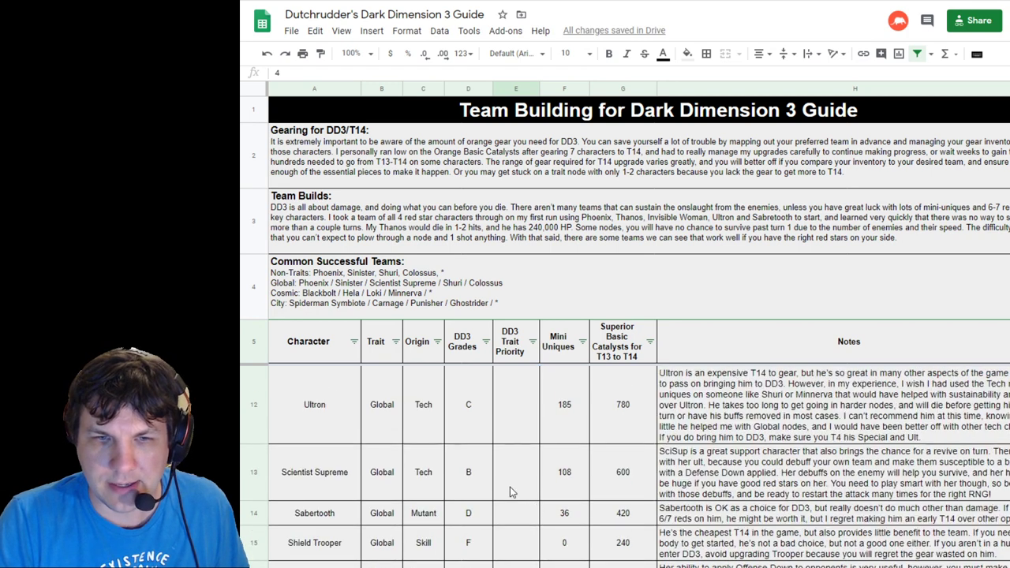
scroll(507, 482, "down", 1)
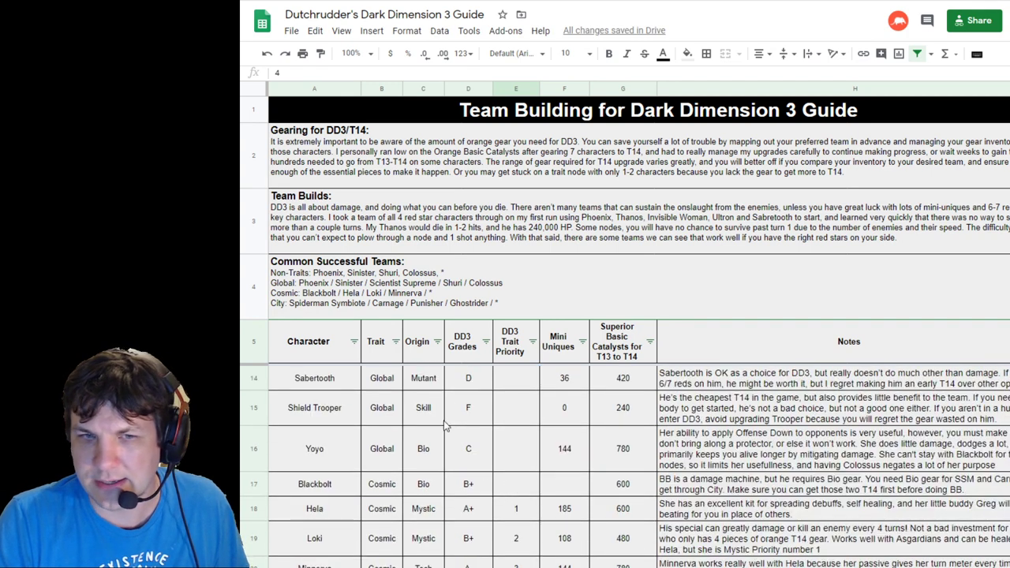
left_click(474, 456)
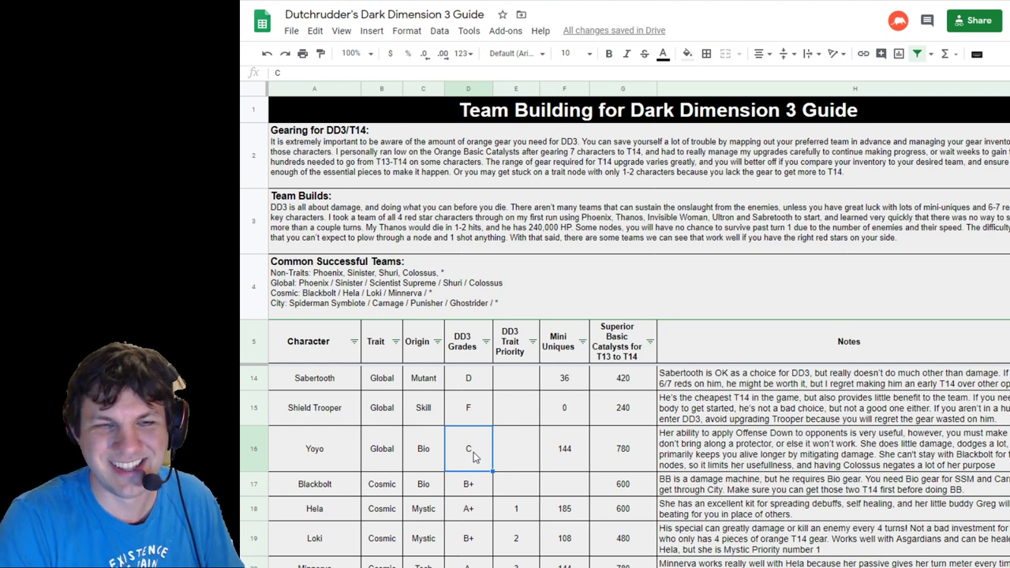
left_click(564, 454)
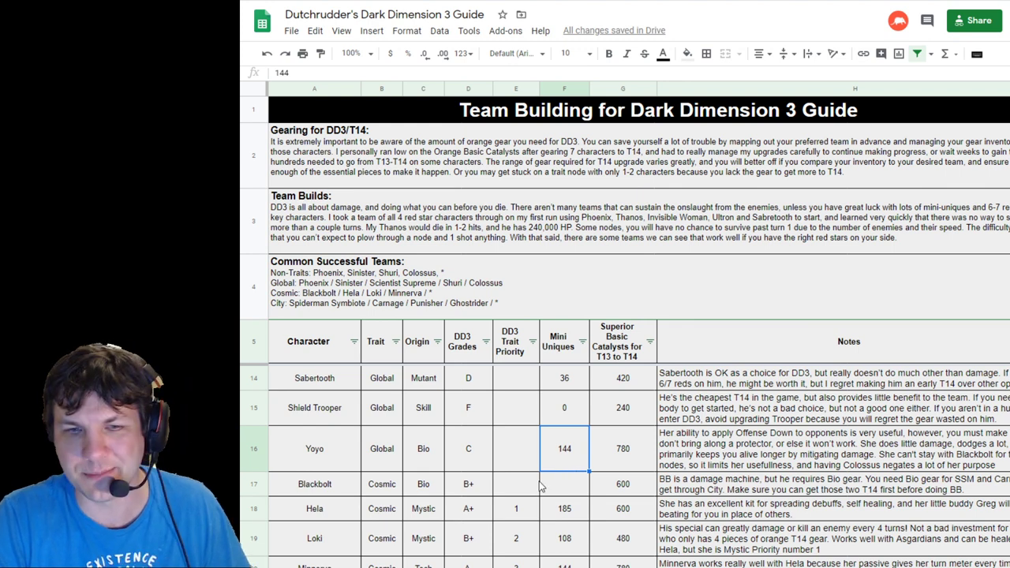
- Check the DD3 trait priorities of the Cosmic characters Hela, Loki and Minnerva, and continue to the City characters
scroll(541, 481, "down", 3)
left_click(526, 410)
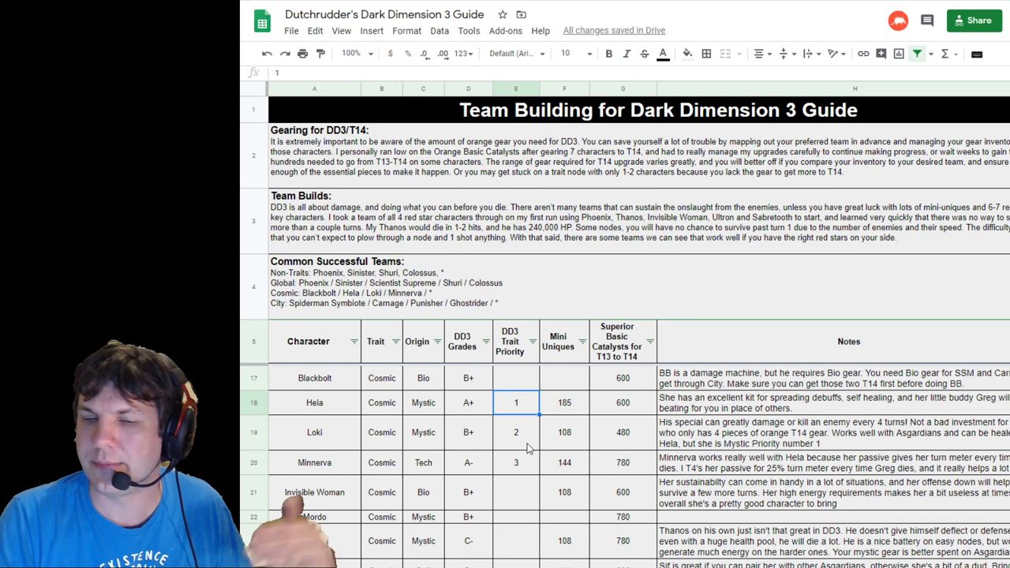
left_click(531, 464)
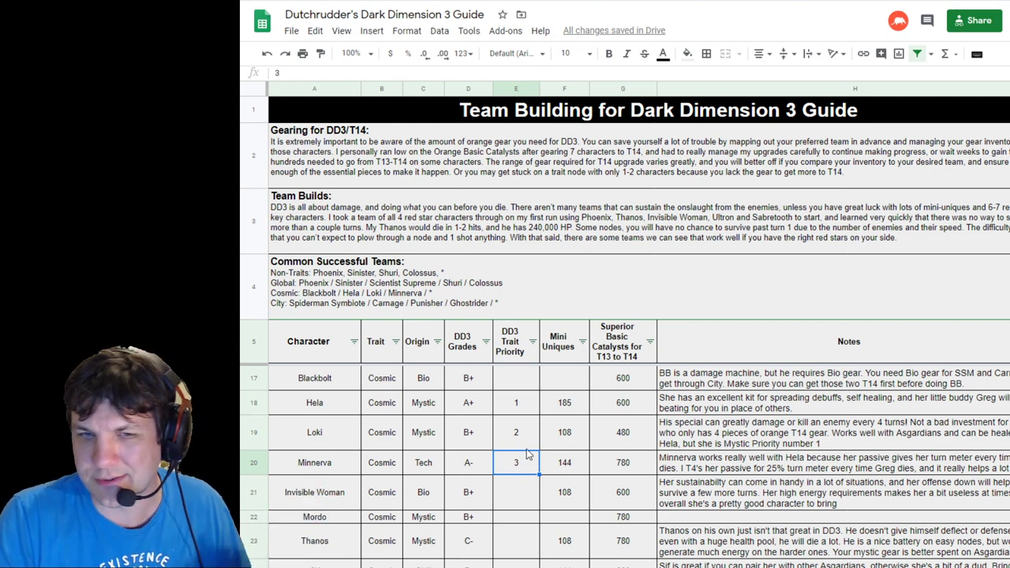
scroll(526, 454, "down", 5)
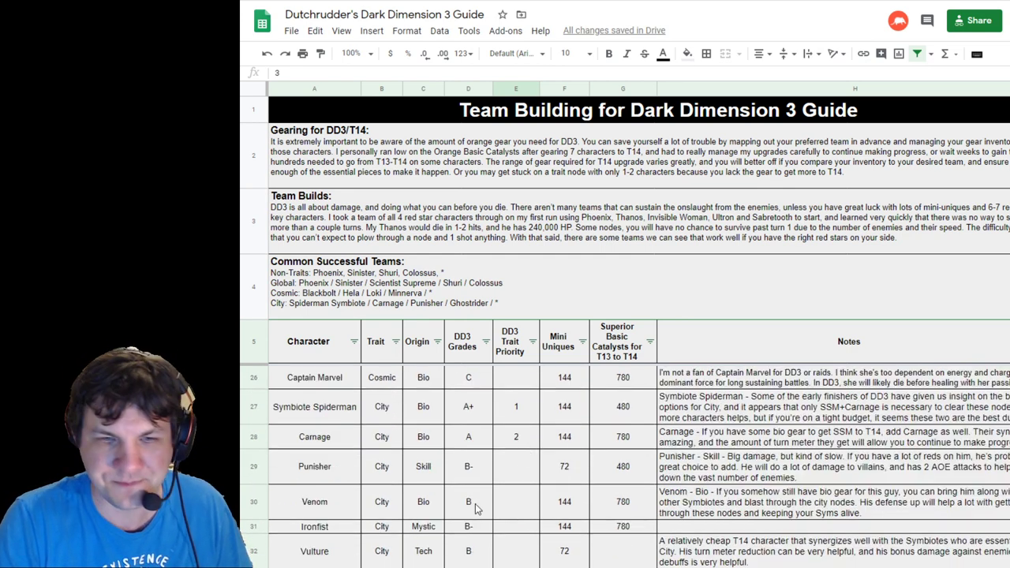
- Check the DD3 trait priorities of the City characters Ghostrider, Mercenary Lt. and Ironfist, and the notes entry for Ironfist
scroll(512, 522, "down", 1)
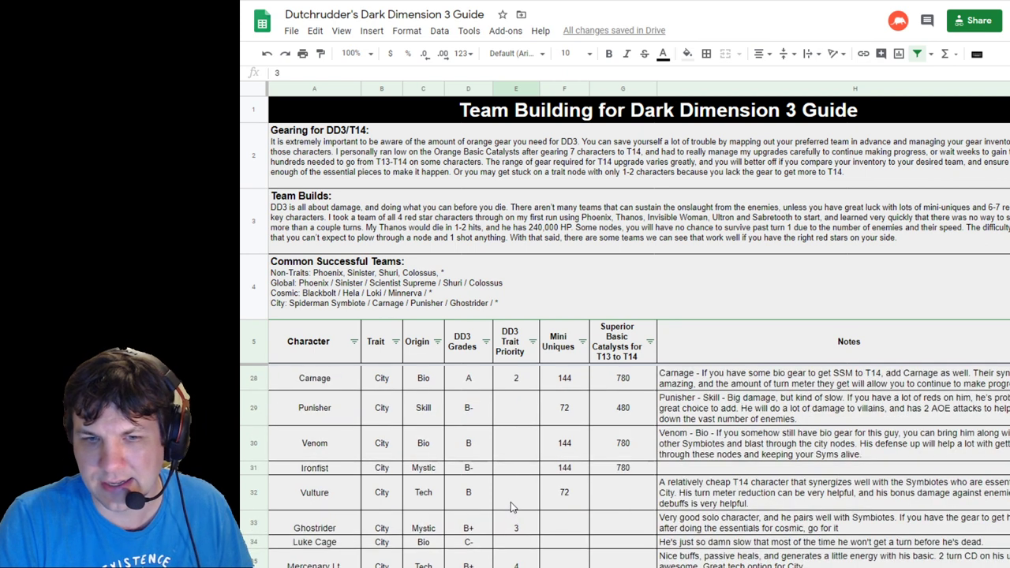
left_click(522, 527)
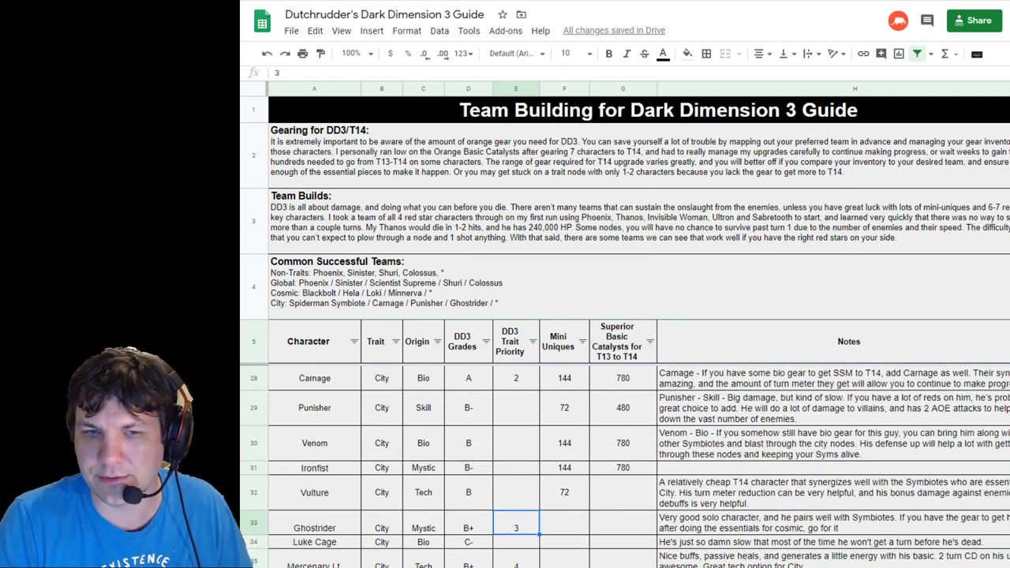
left_click(522, 564)
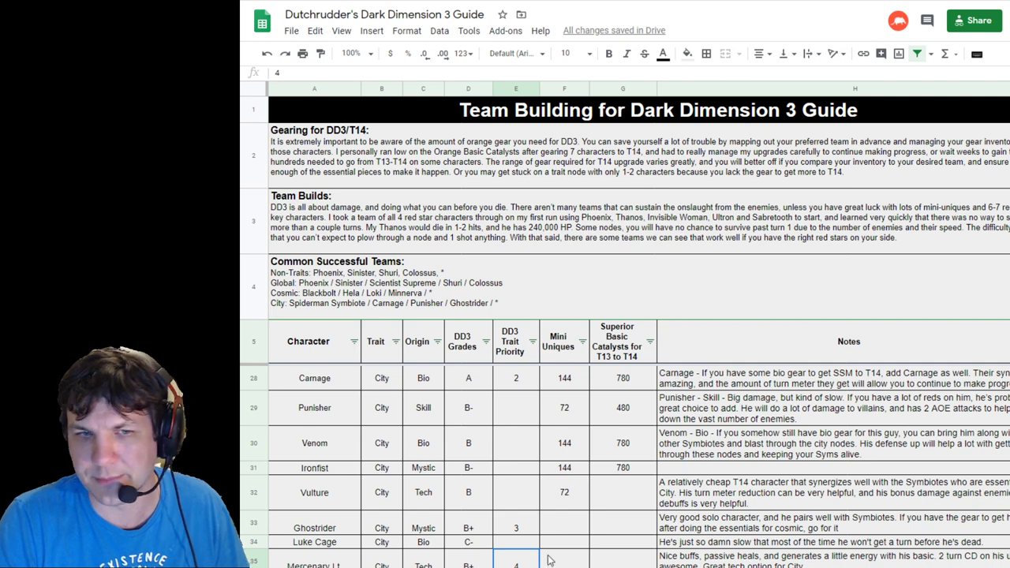
left_click(530, 527)
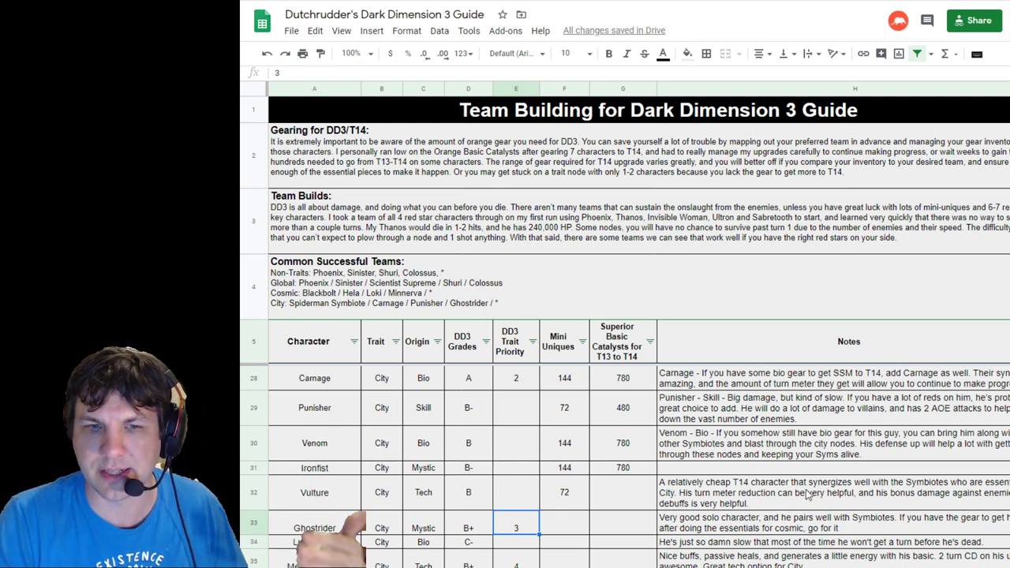
left_click(747, 472)
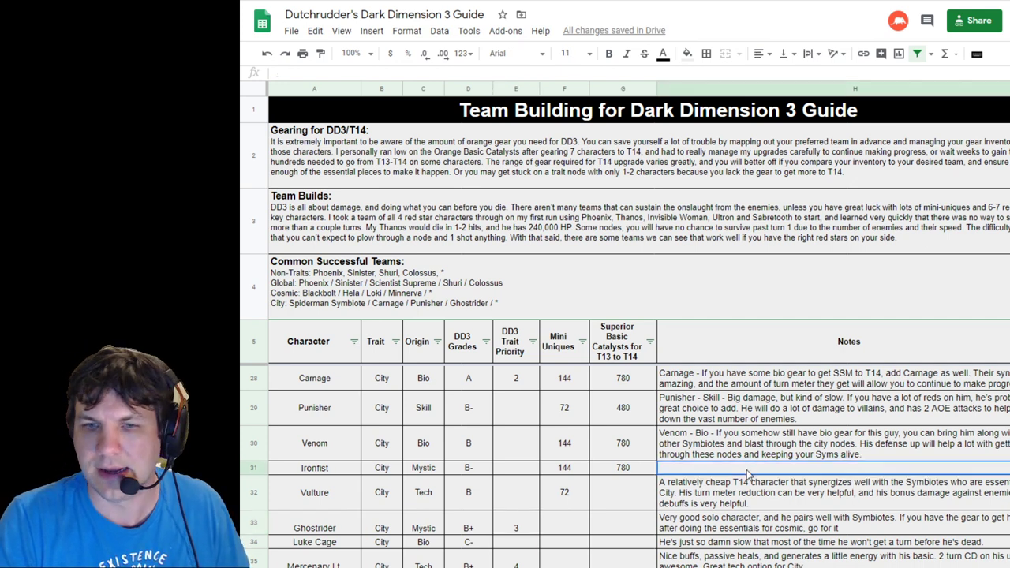
left_click(514, 472)
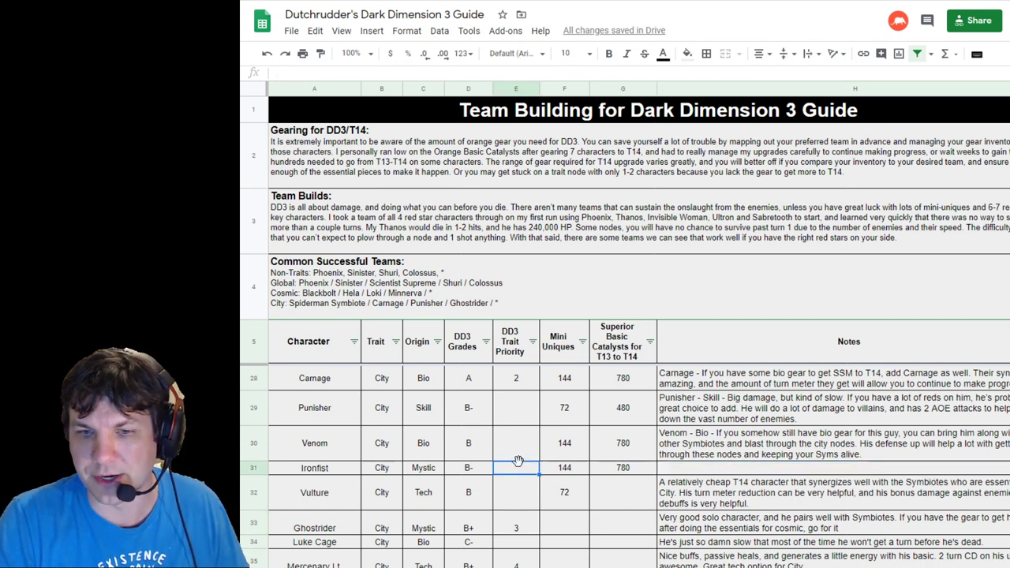
- Open the Daily Attack Progress Tracker sheet and check the video numbers and the Phoenix special and ultimate entries for node 1's third attempt
key("ctrl+shift+Page_Down")
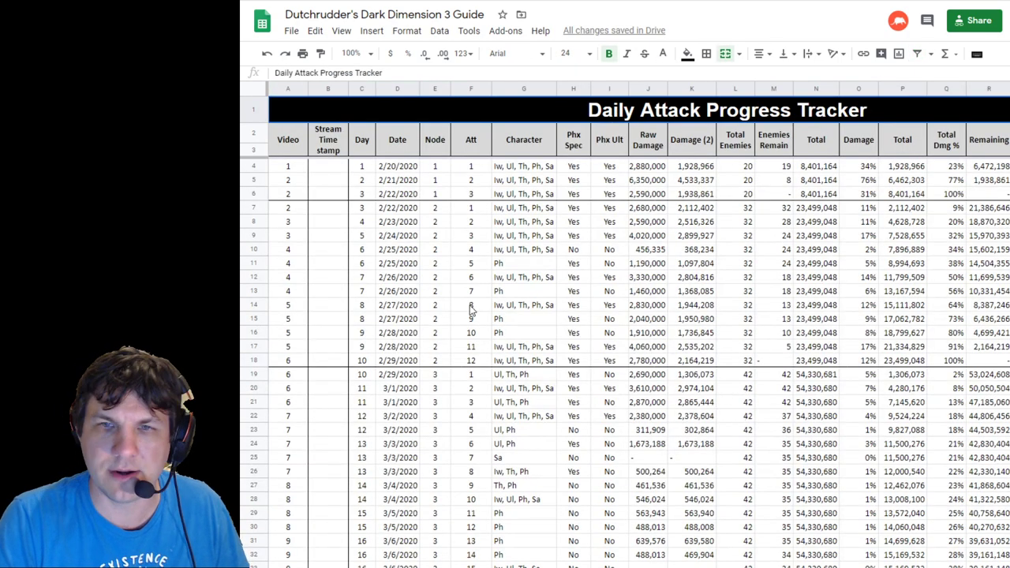
left_click(292, 166)
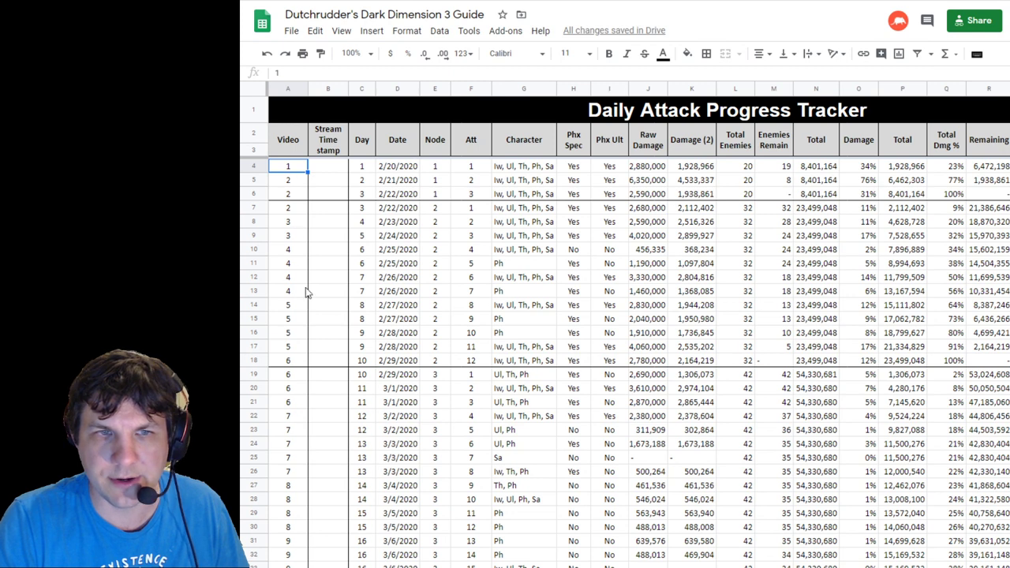
left_click(292, 251)
left_click(290, 192)
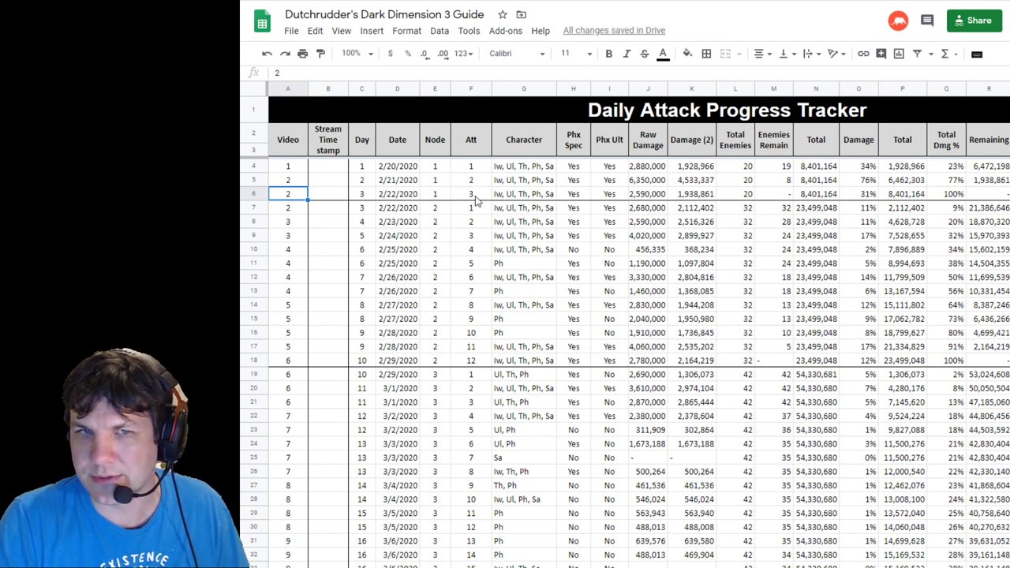
left_click(575, 194)
left_click(614, 193)
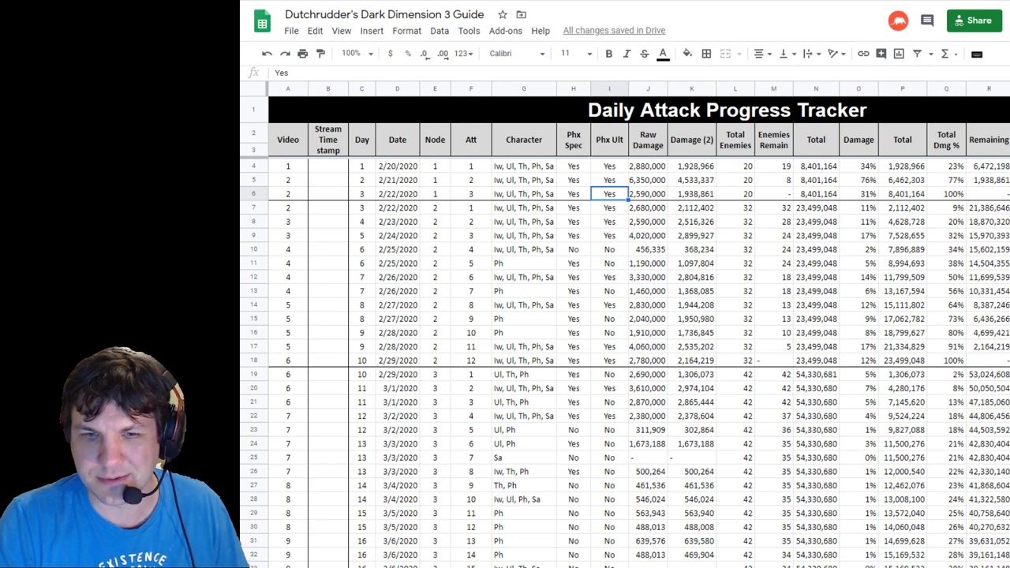
- Examine node 1's second attempt across raw damage, Damage (2), enemies remaining, total and damage percentage
scroll(640, 324, "right", 10)
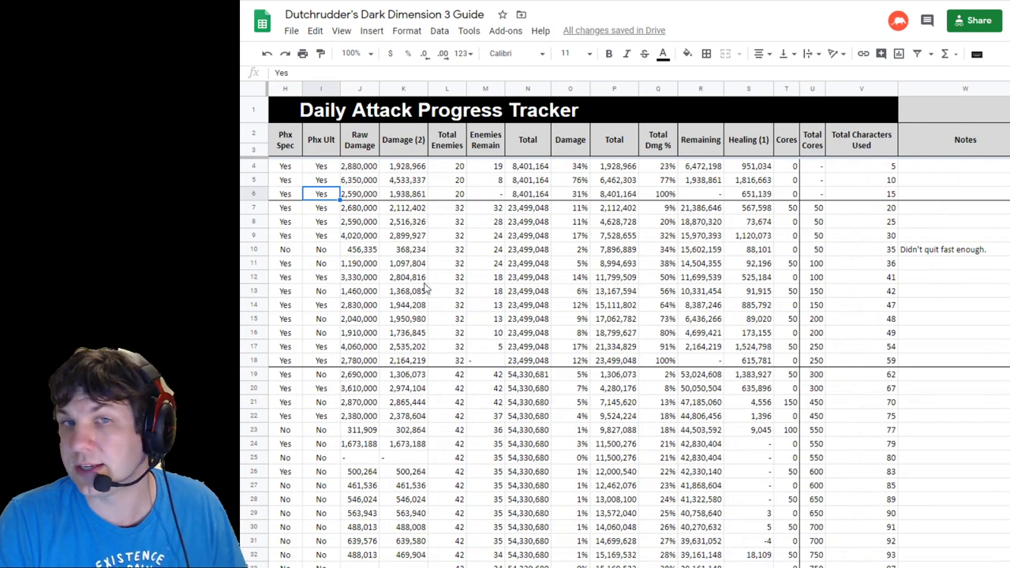
left_click(377, 181)
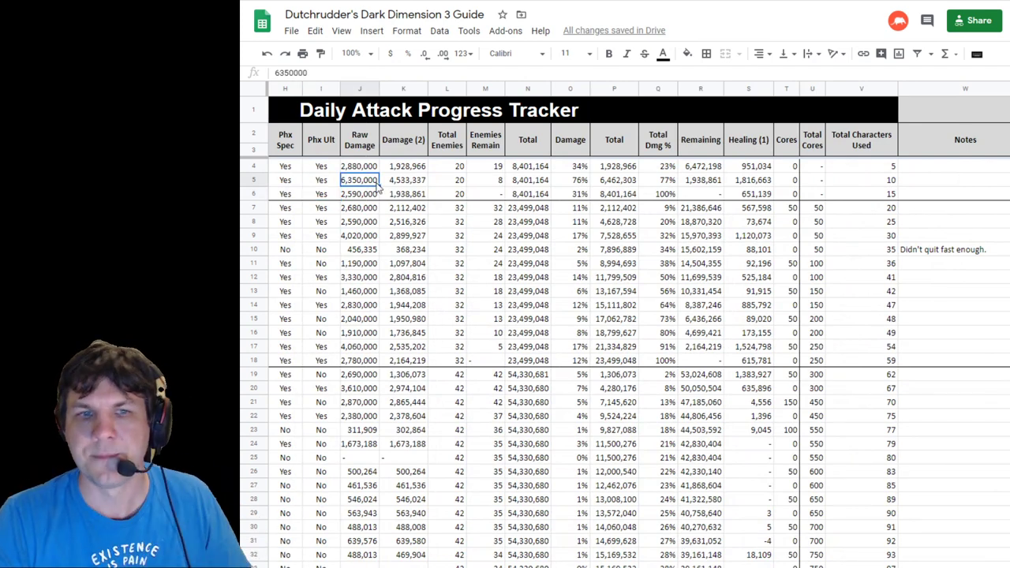
left_click(400, 188)
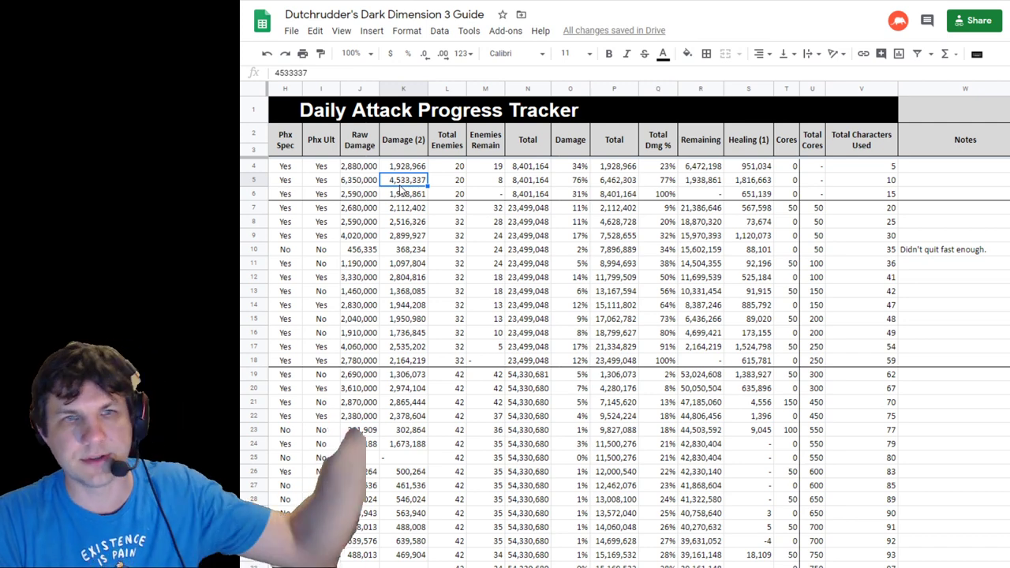
left_click(487, 183)
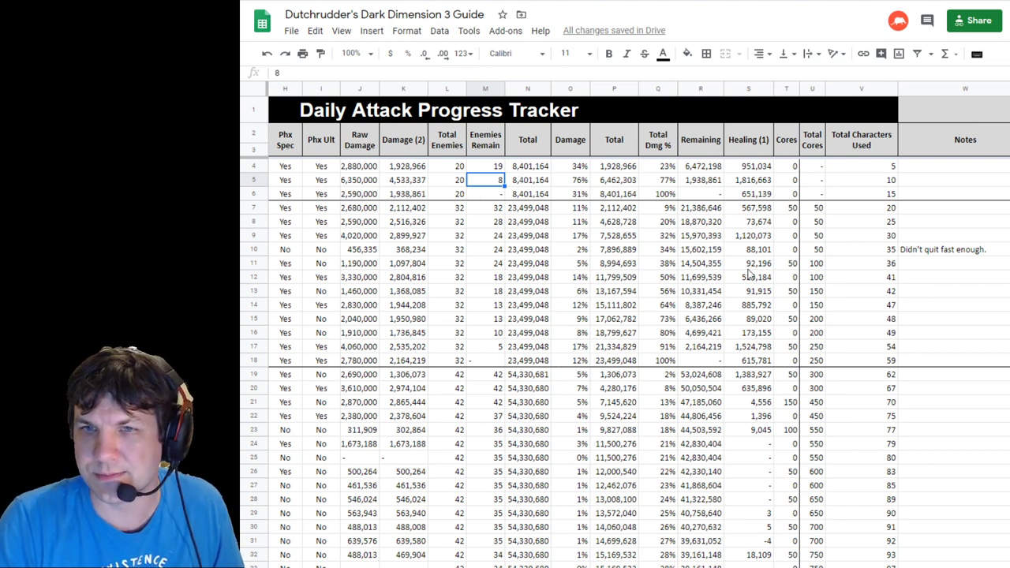
left_click(541, 183)
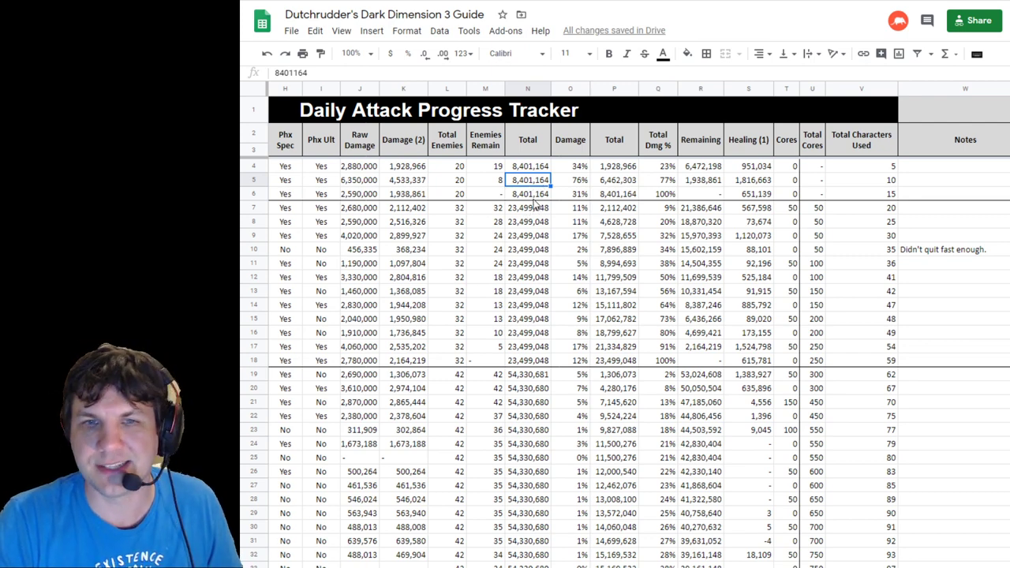
left_click(578, 185)
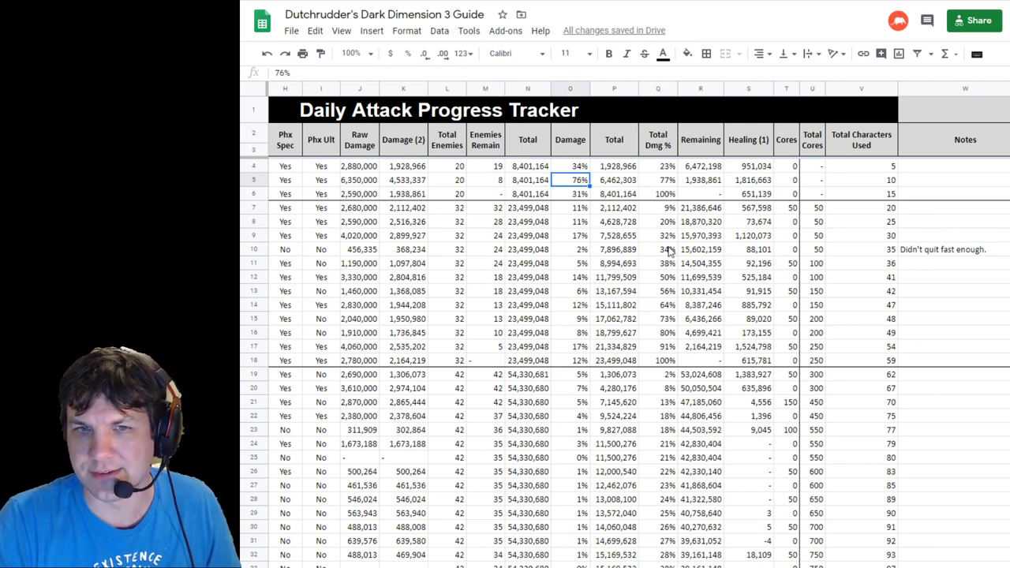
- Review node 1's cumulative damage, total damage percentage, remaining health, healing and total characters used, focusing on the third attempt
left_click(625, 185)
left_click(625, 195)
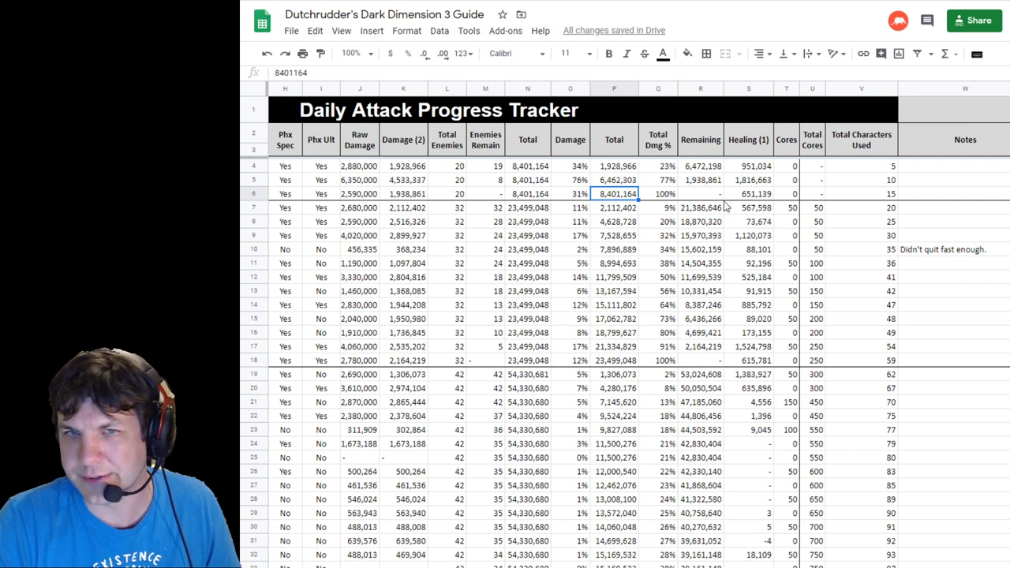
left_click(671, 199)
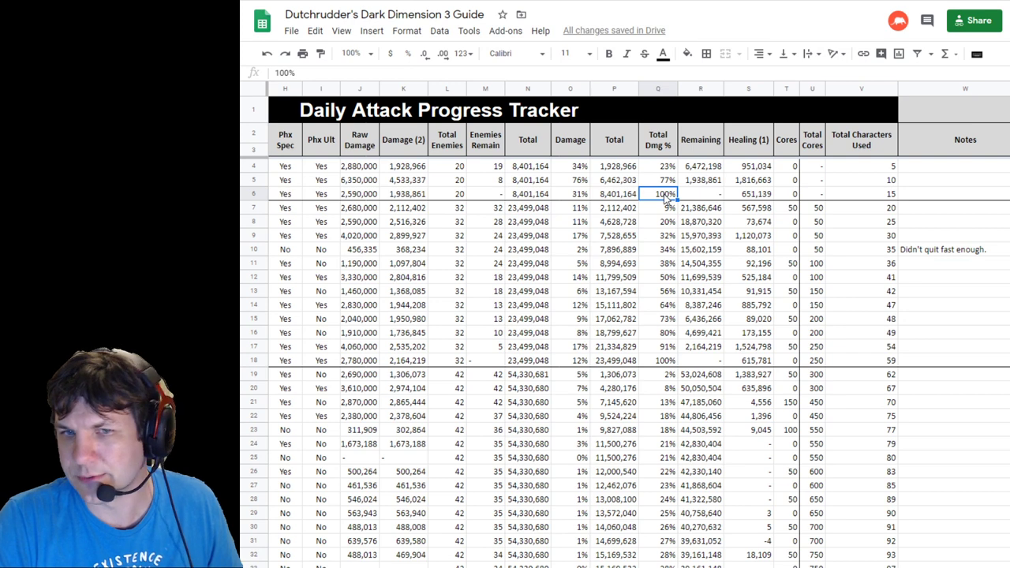
left_click(691, 197)
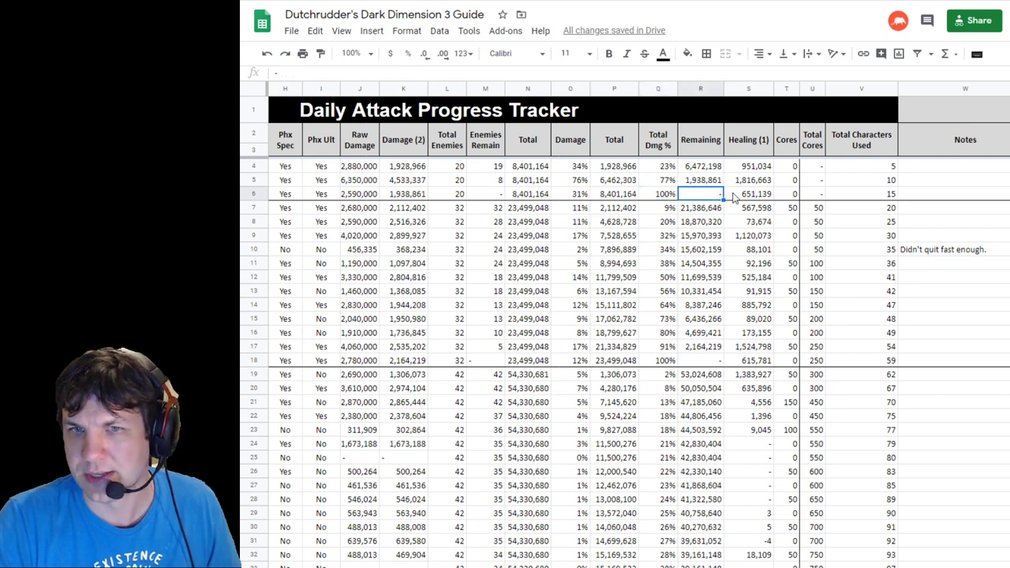
left_click(762, 198)
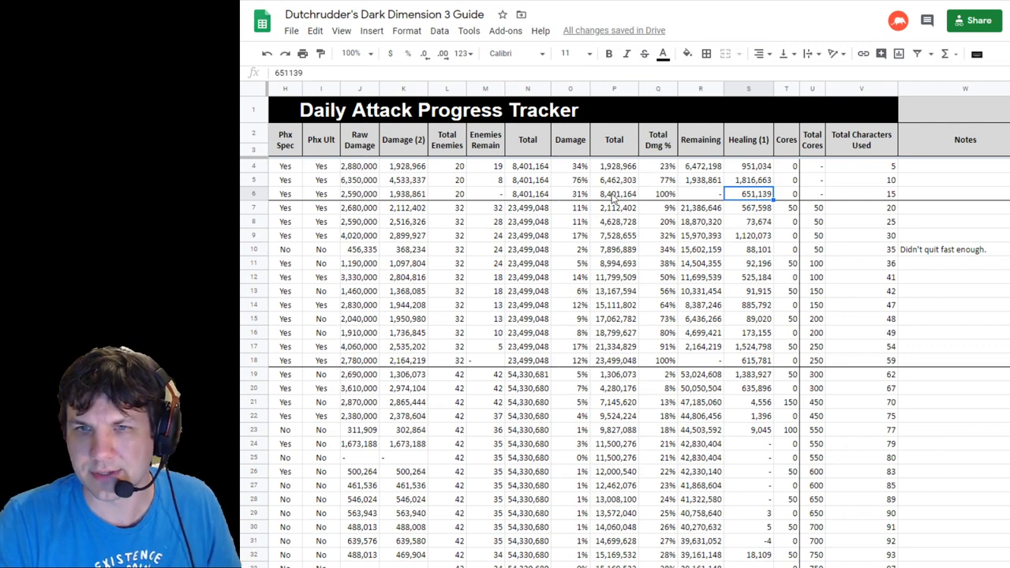
left_click(539, 198)
left_click(741, 200)
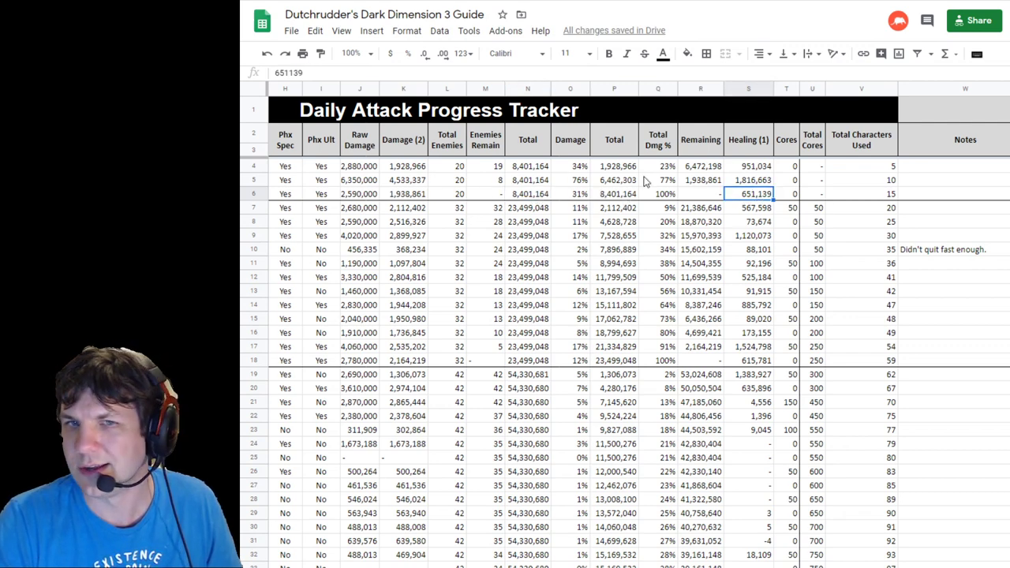
left_click(865, 197)
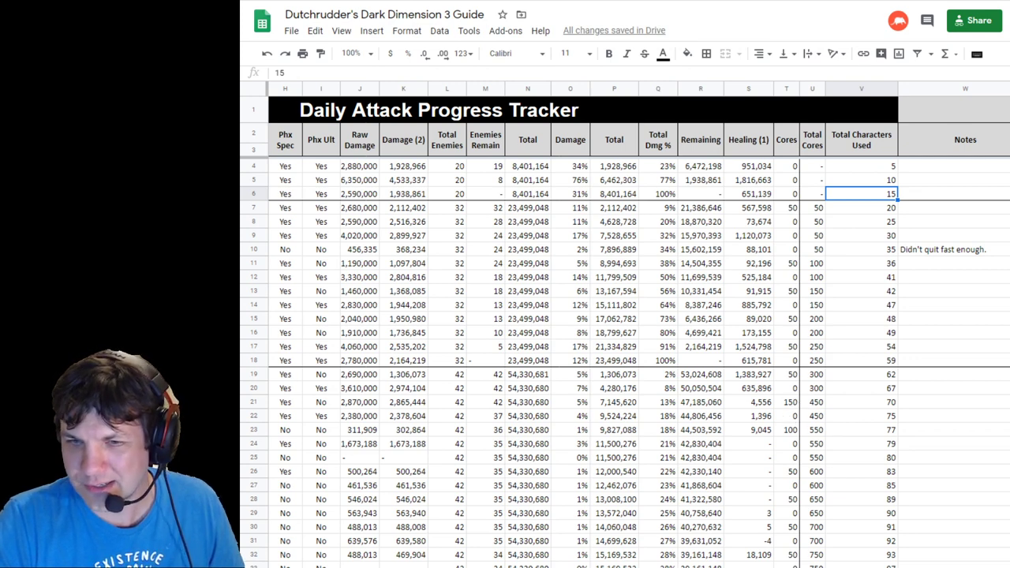
- Open the streamer comparison sheet and check the first streamer's start date in the Any trait section
key("ctrl+Page_Up")
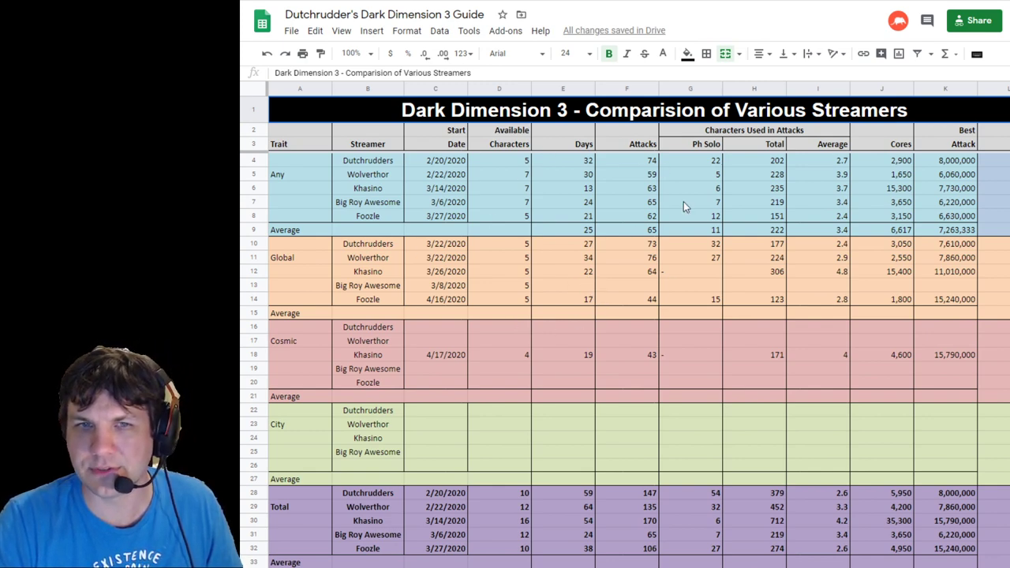
left_click(376, 166)
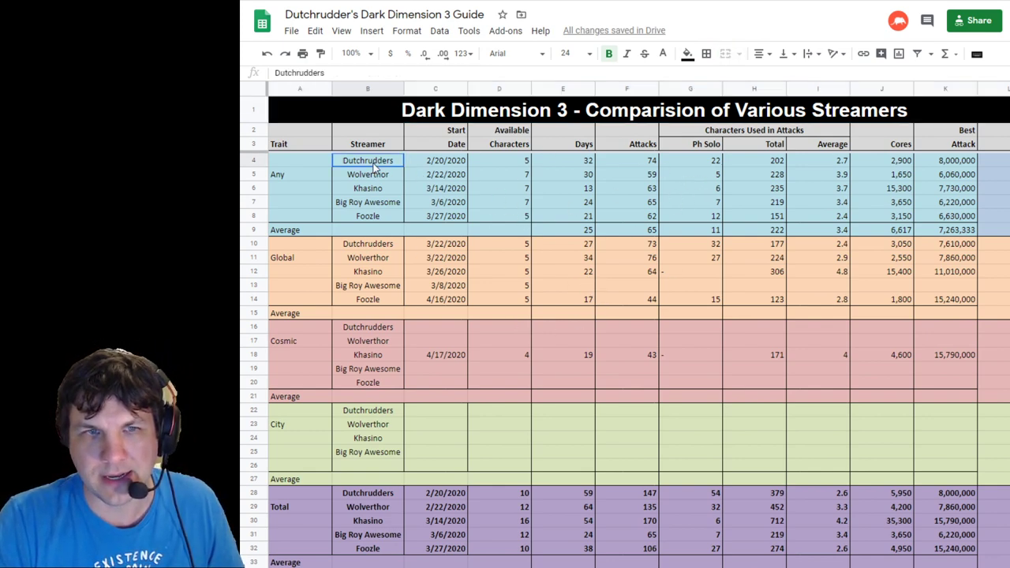
left_click(441, 162)
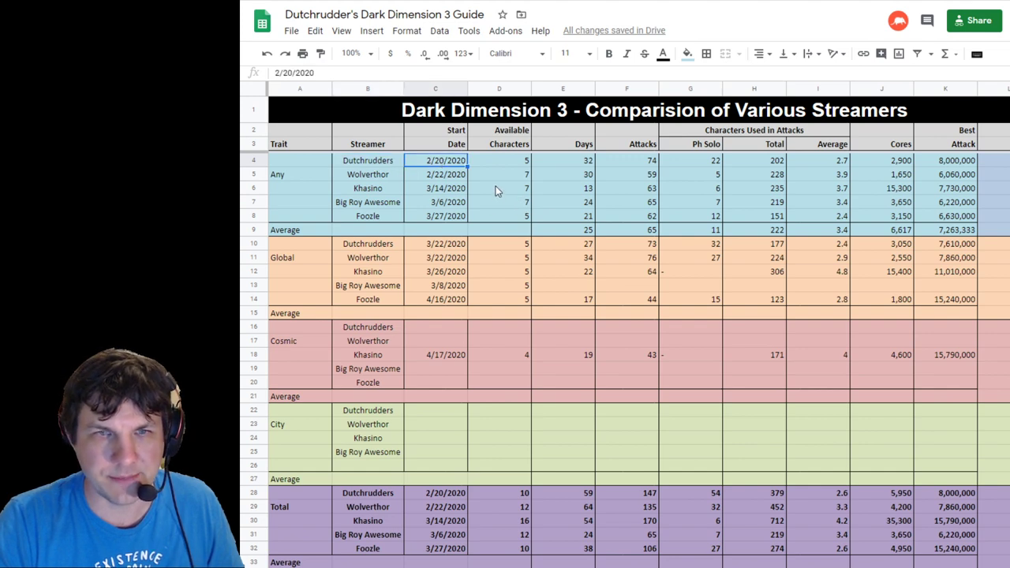
left_click(361, 163)
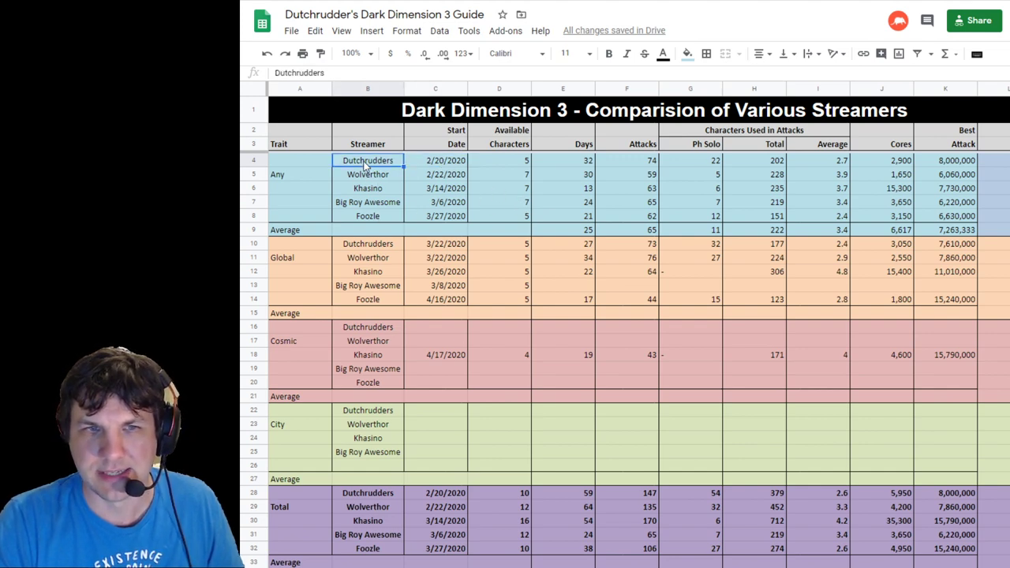
left_click(435, 167)
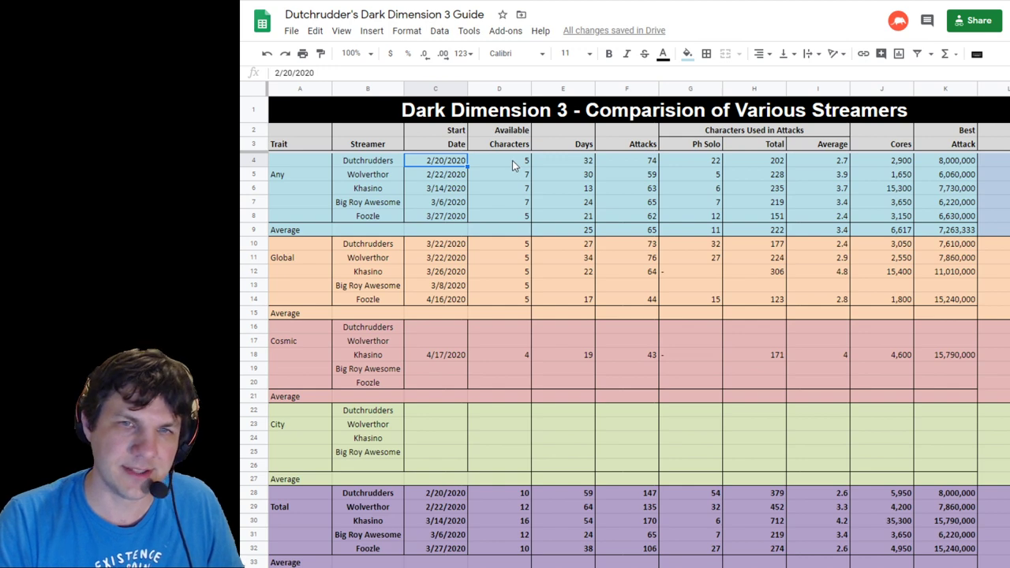
- Review the first Any-trait streamer's available characters, days, attacks, Phoenix solos, total characters used and cores
left_click(512, 160)
left_click(564, 168)
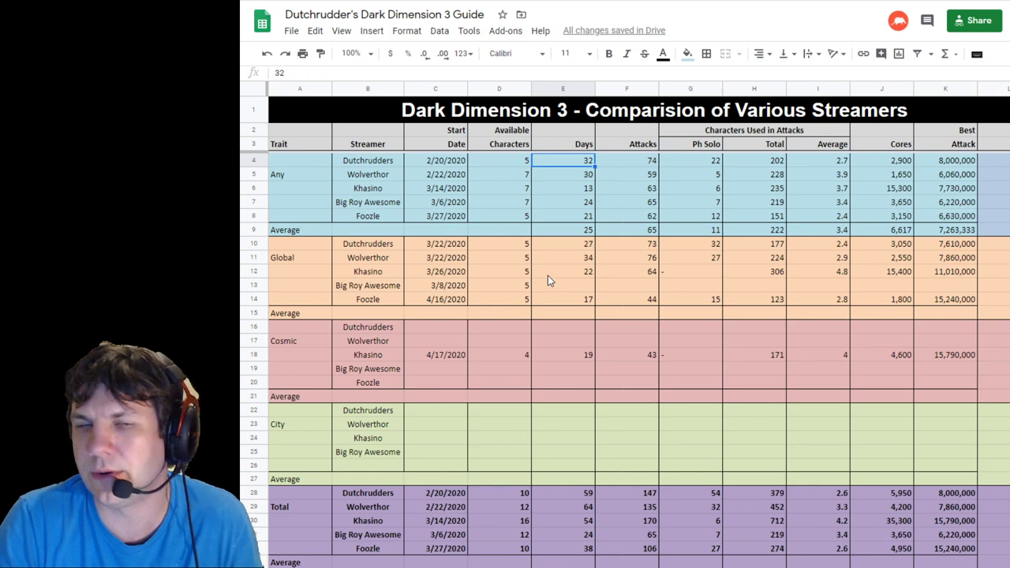
left_click(643, 164)
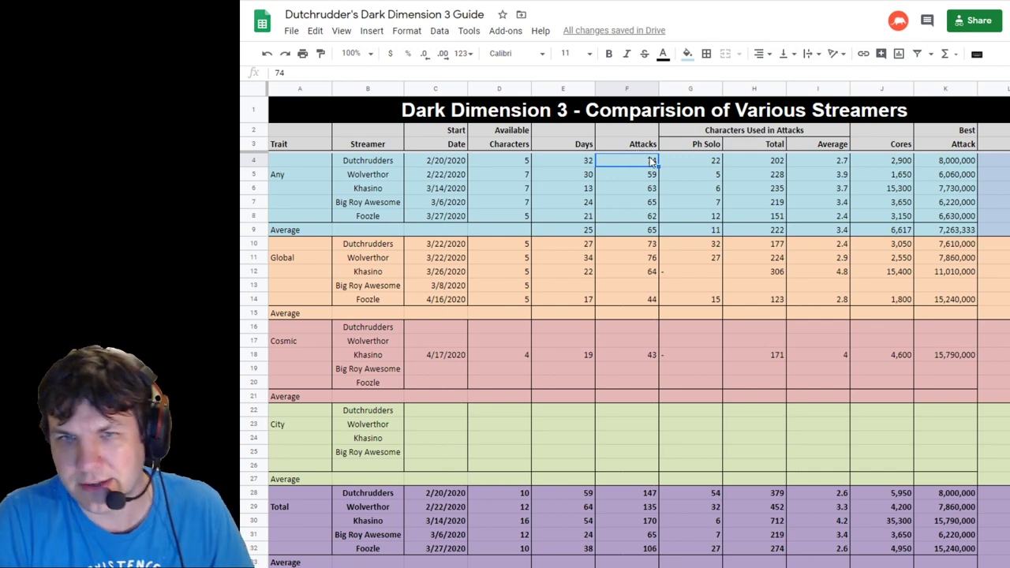
left_click(705, 162)
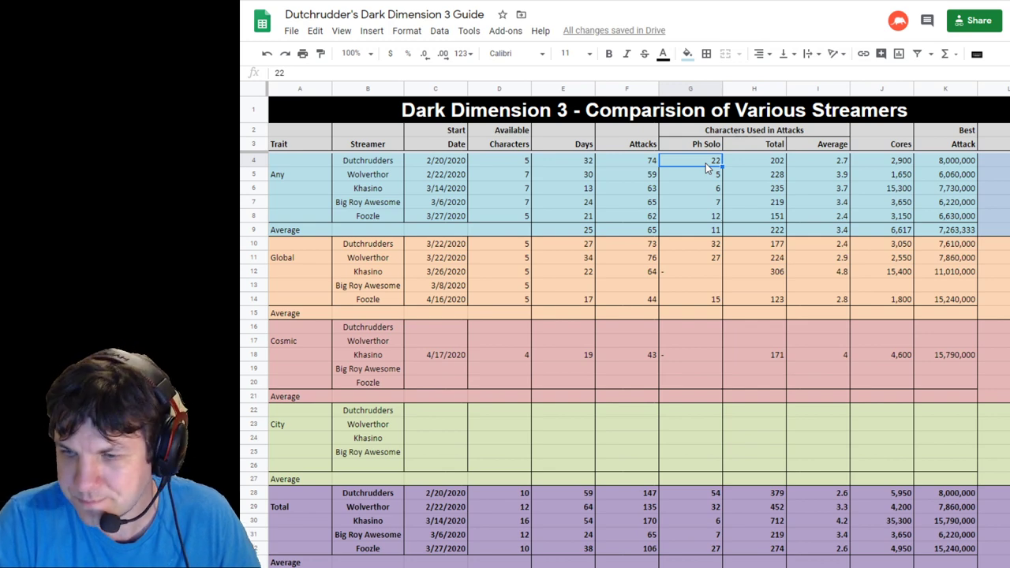
left_click(772, 164)
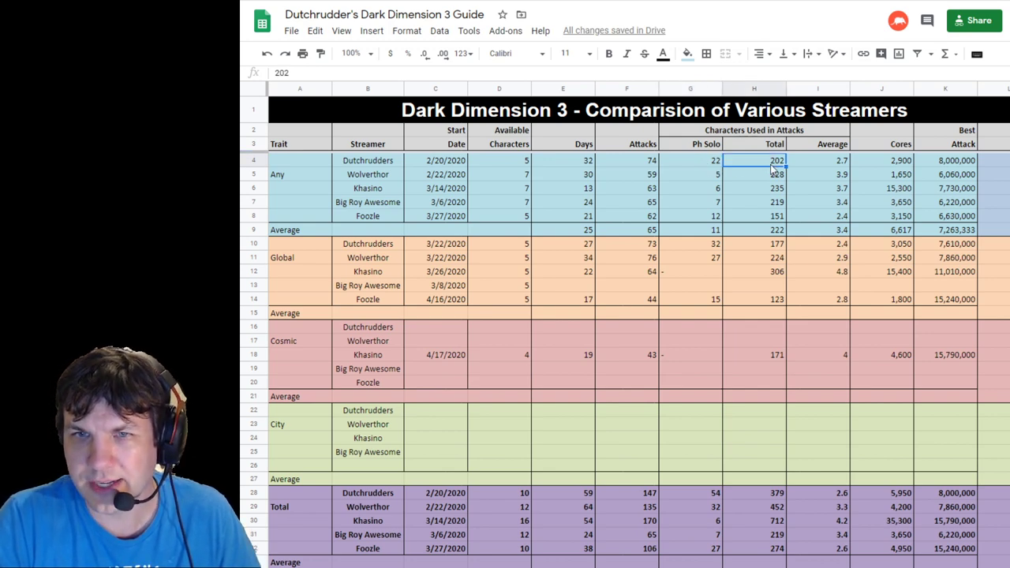
left_click(893, 164)
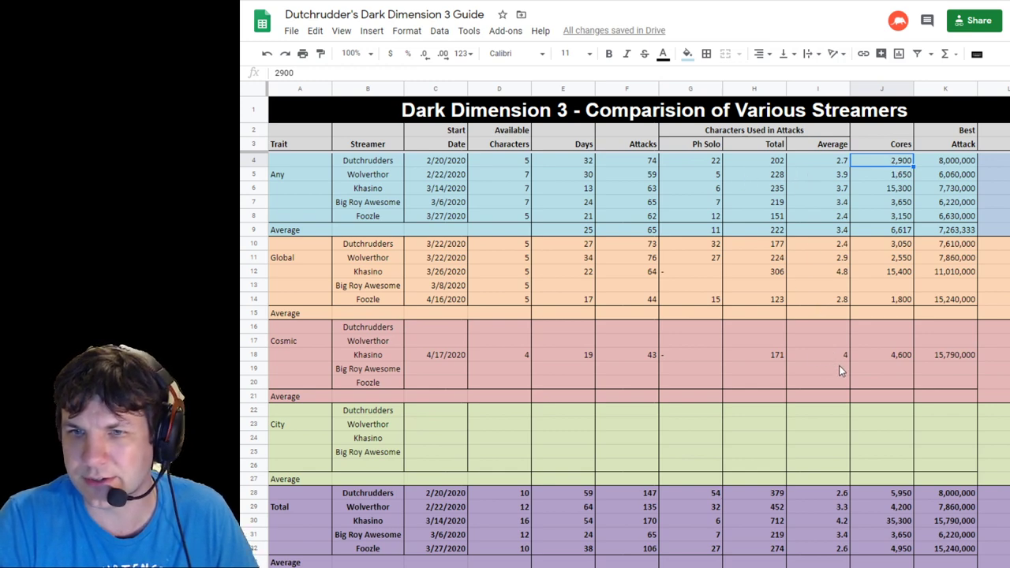
- Compare the available characters of the second and third Any-trait streamers, and recheck the first streamer's start date
left_click(521, 194)
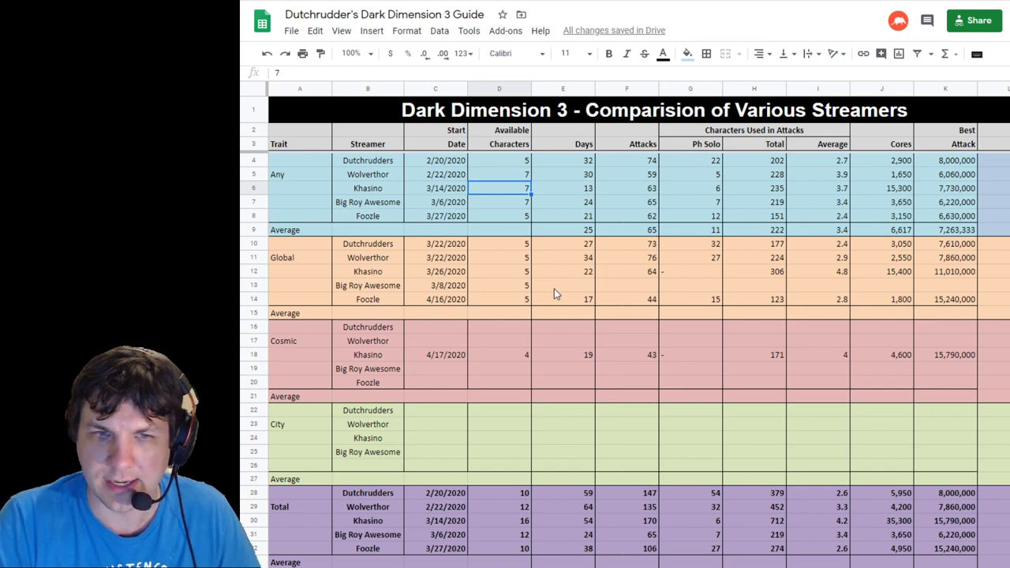
left_click(428, 162)
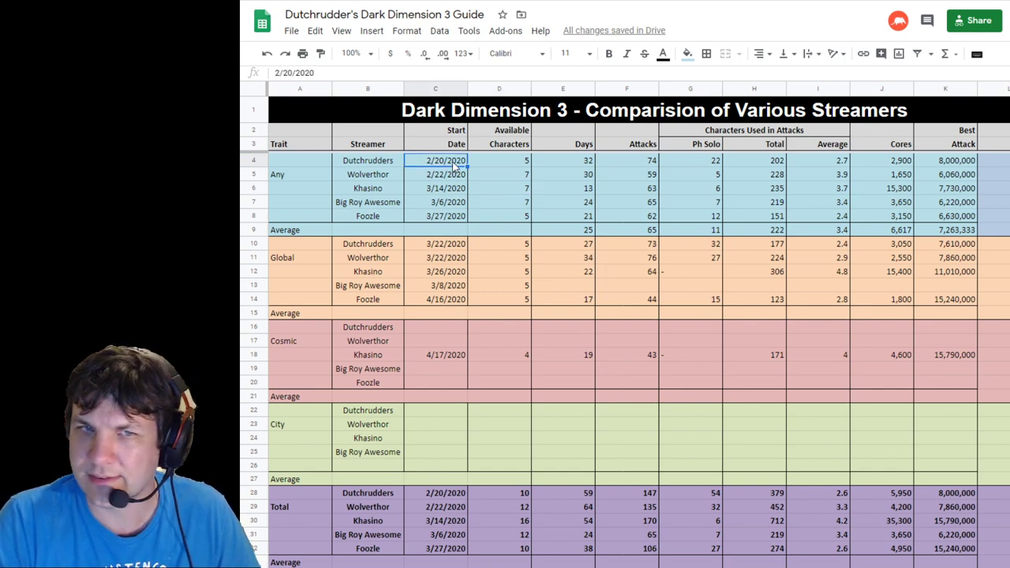
left_click(369, 175)
left_click(494, 175)
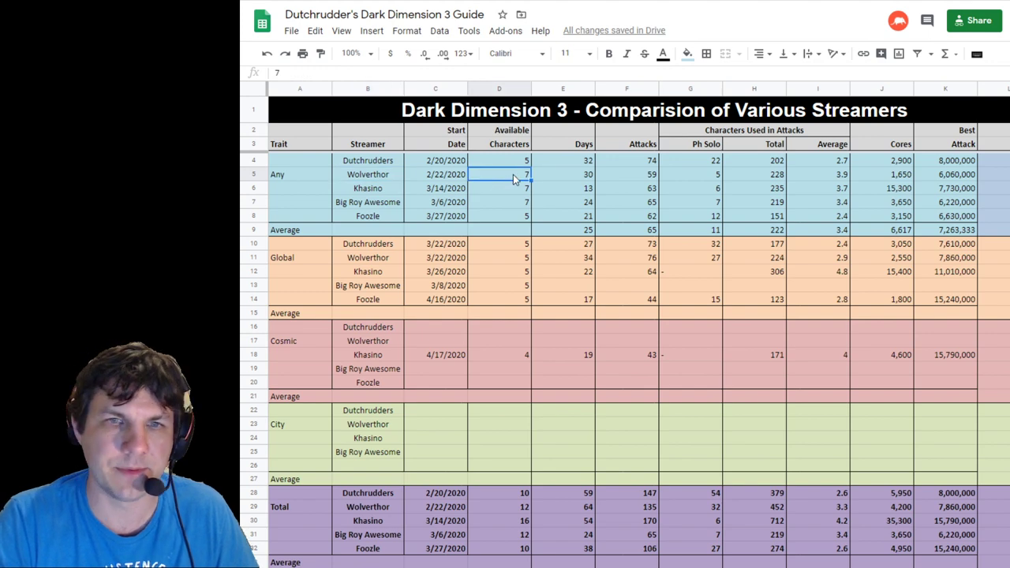
- Recheck the first Any-trait streamer's available characters and open the DD3 Bugs sheet to read the listed issues
left_click(511, 163)
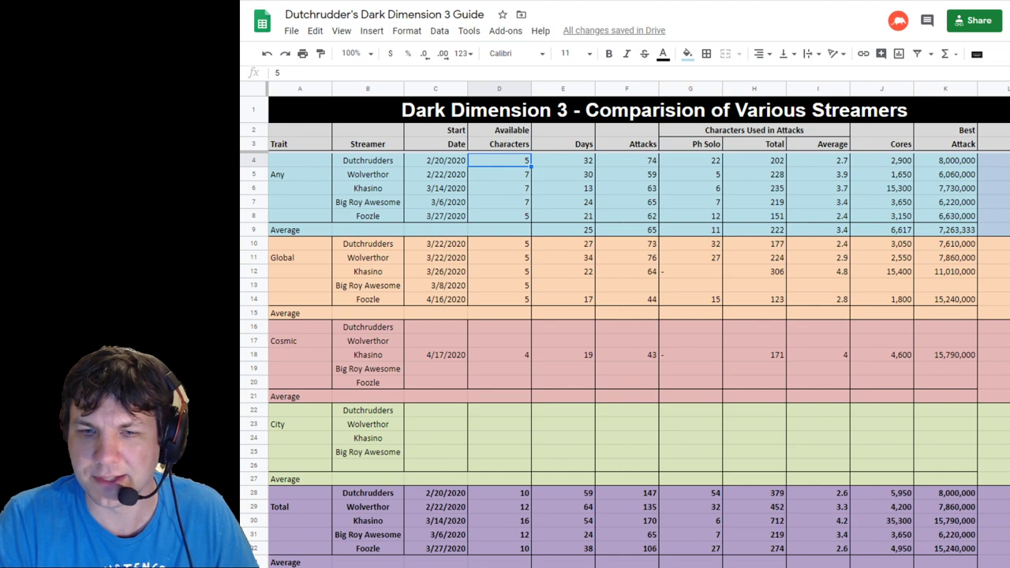
key("ctrl+shift+Page_Down")
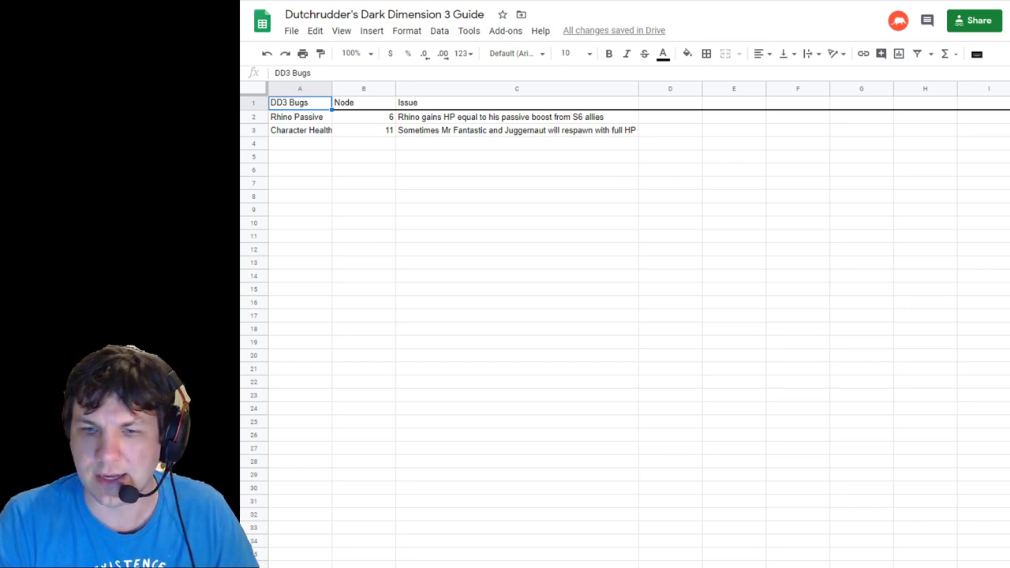
- Open the sheet of planned guide additions and review the entries for DD2 waves, DD1 waves and City wave info
key("ctrl+shift+Page_Down")
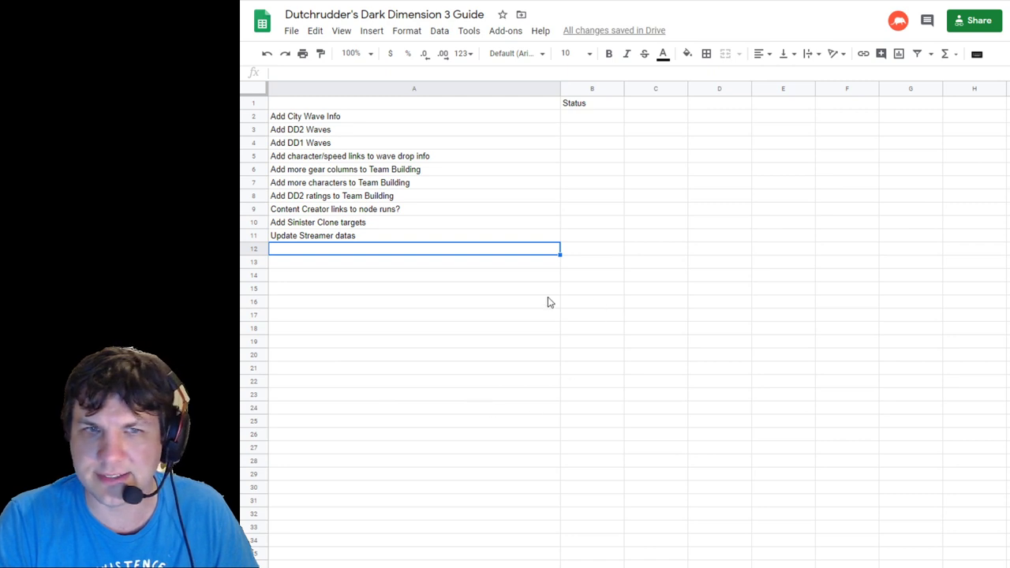
left_click(345, 133)
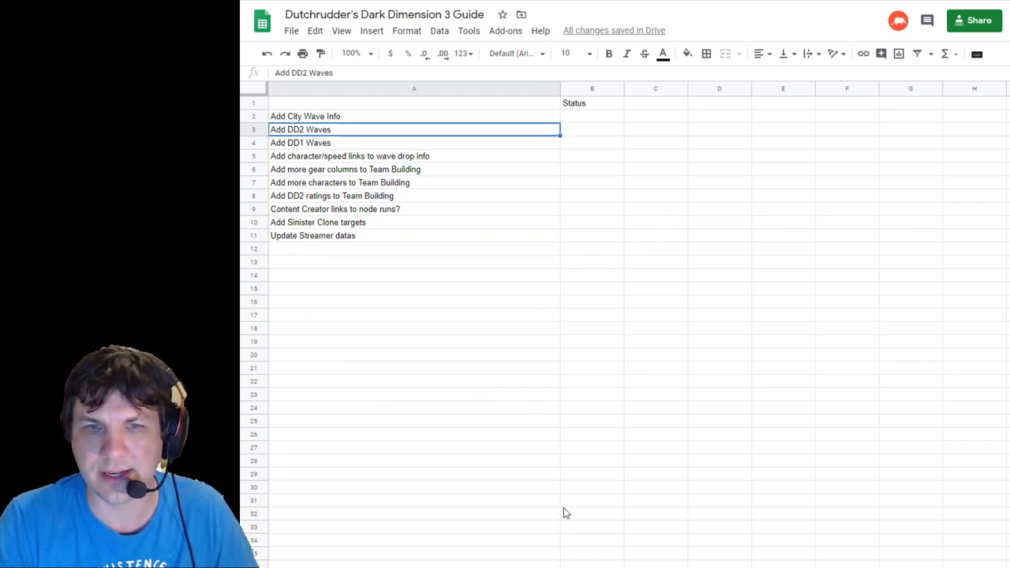
left_click(399, 144)
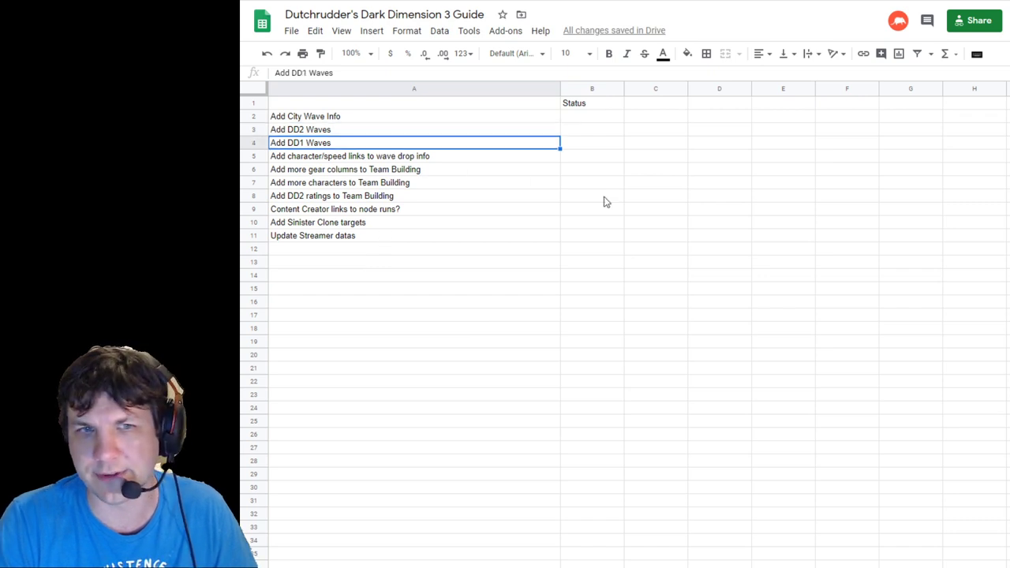
left_click(639, 157)
left_click(351, 116)
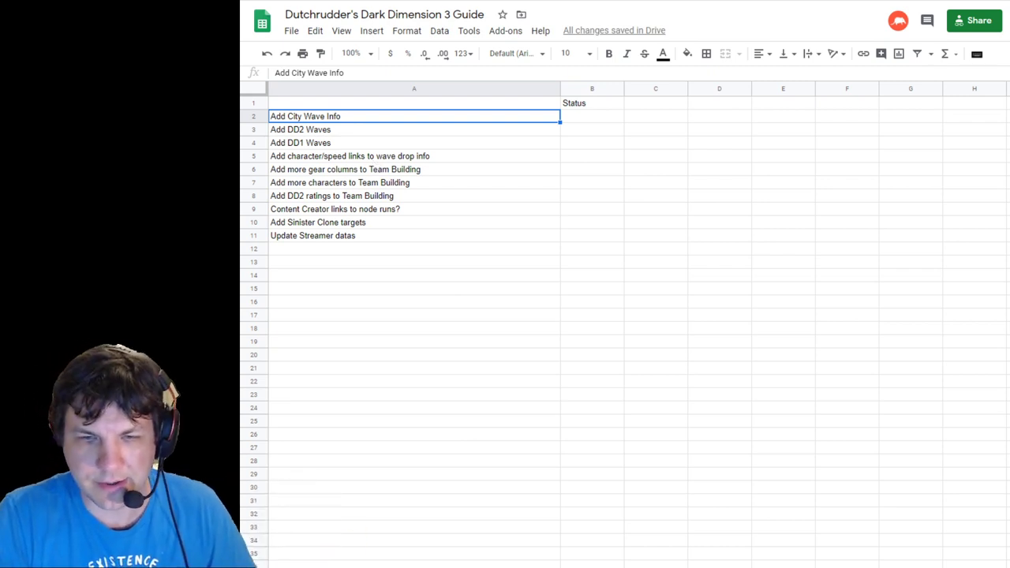
- Return to the Dark Dimension 3 Wave Guide sheet and review the node 2 and node 1 waves, clone targets and notes
key("ctrl+Page_Down")
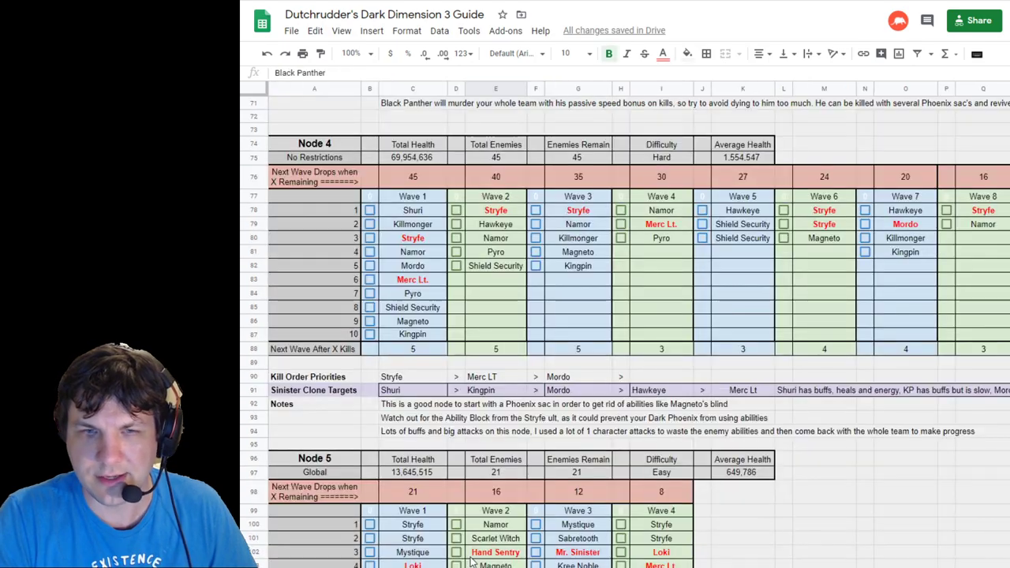
scroll(822, 323, "up", 10)
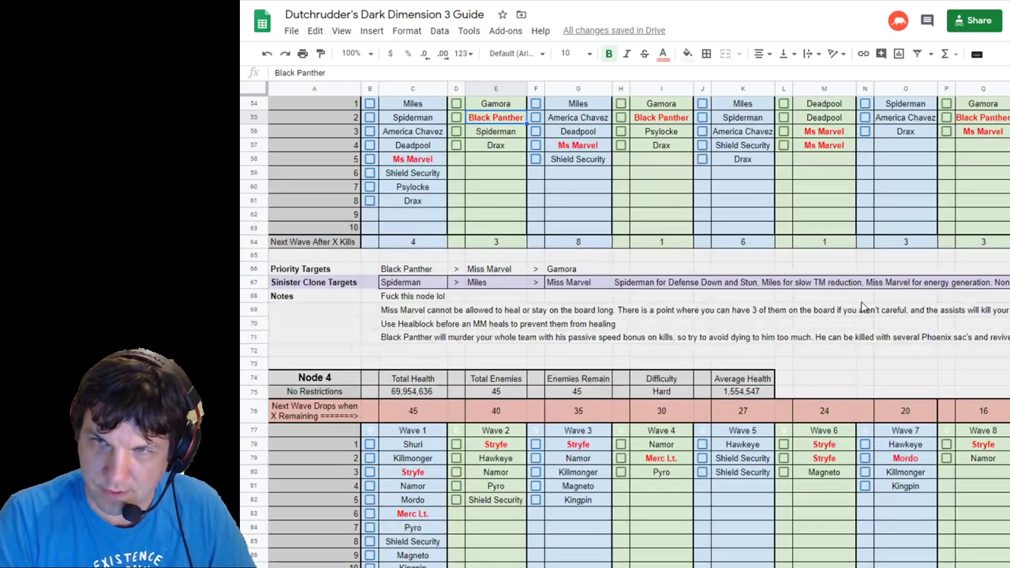
scroll(821, 322, "up", 3)
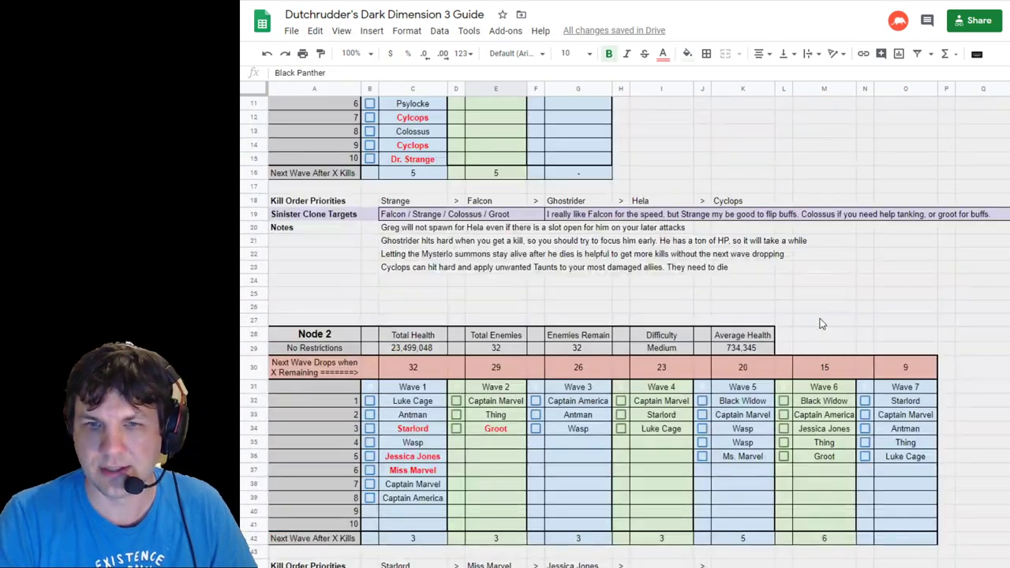
scroll(485, 351, "down", 1)
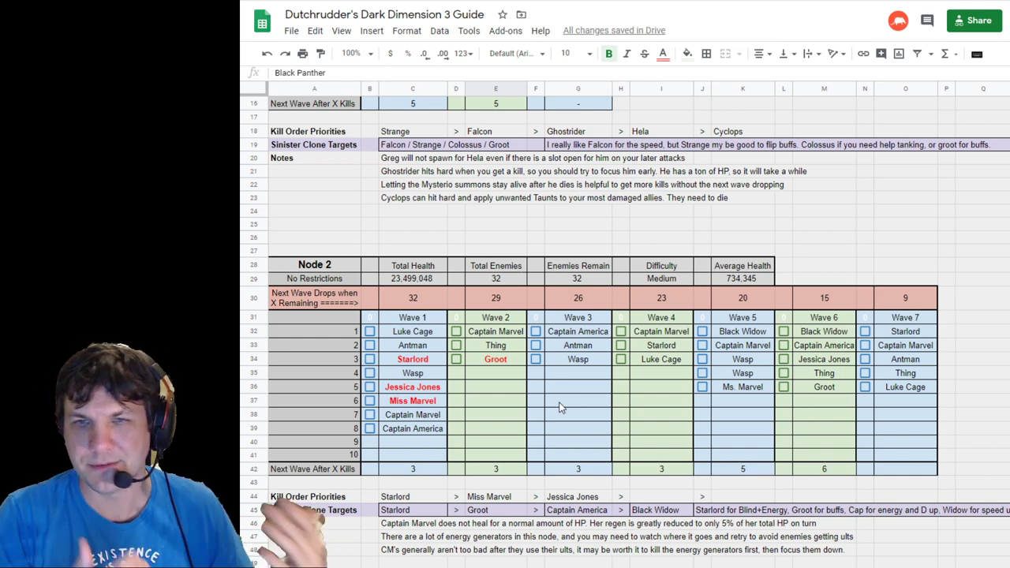
scroll(558, 407, "up", 5)
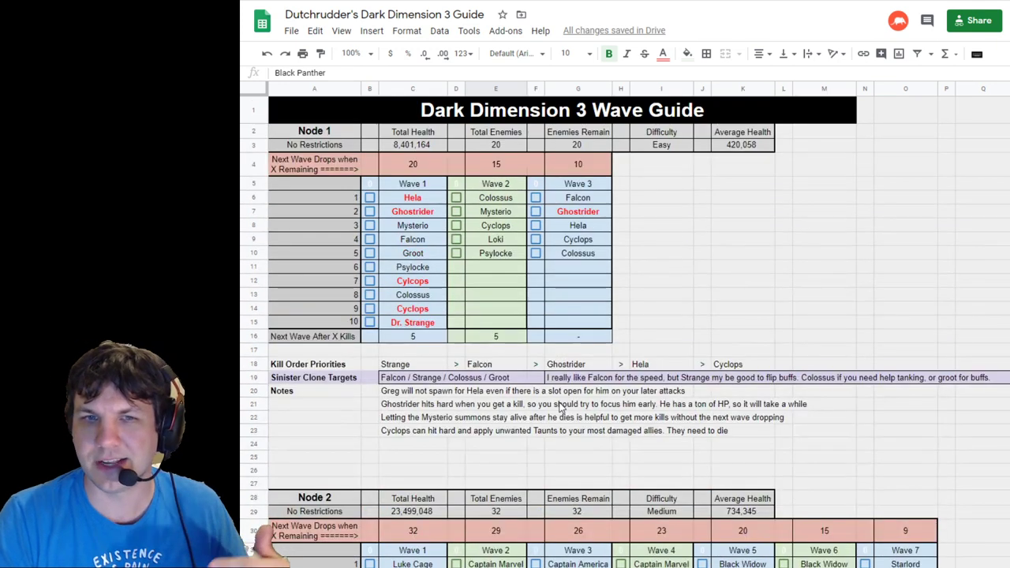